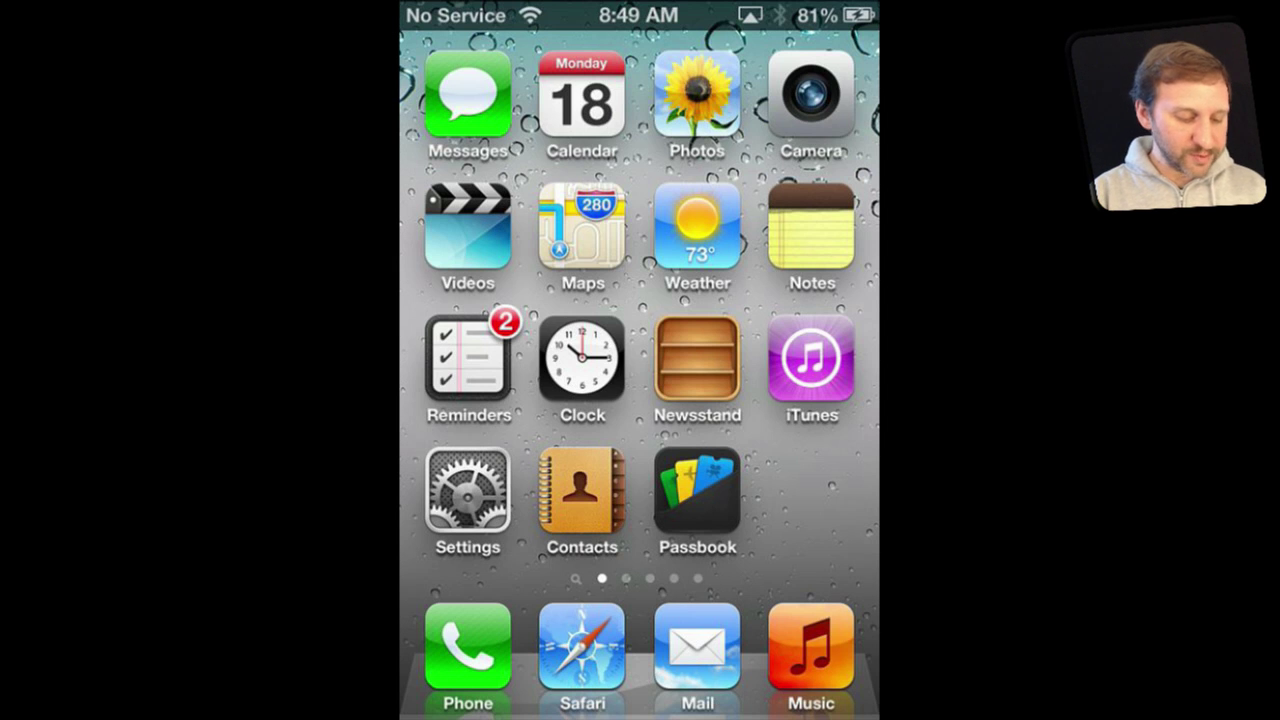
Open the Camera Roll in the iPhone Photos app to see its 13 photos
click(697, 95)
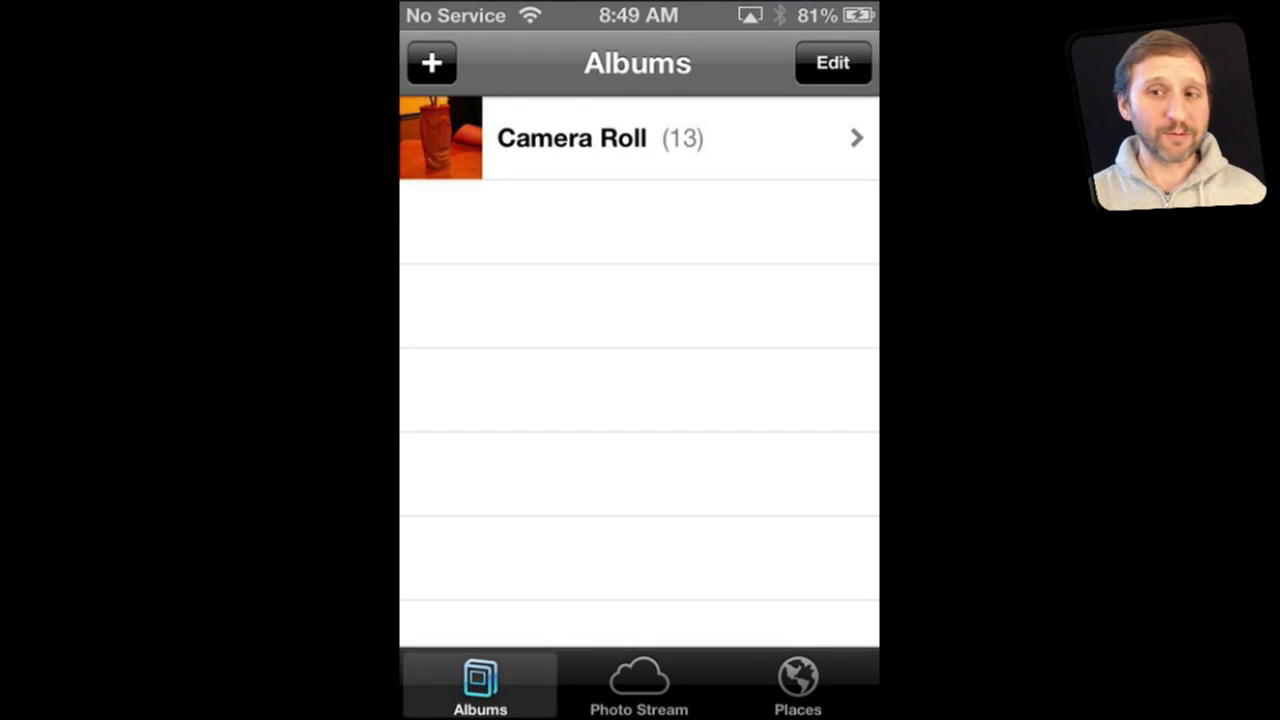
click(640, 138)
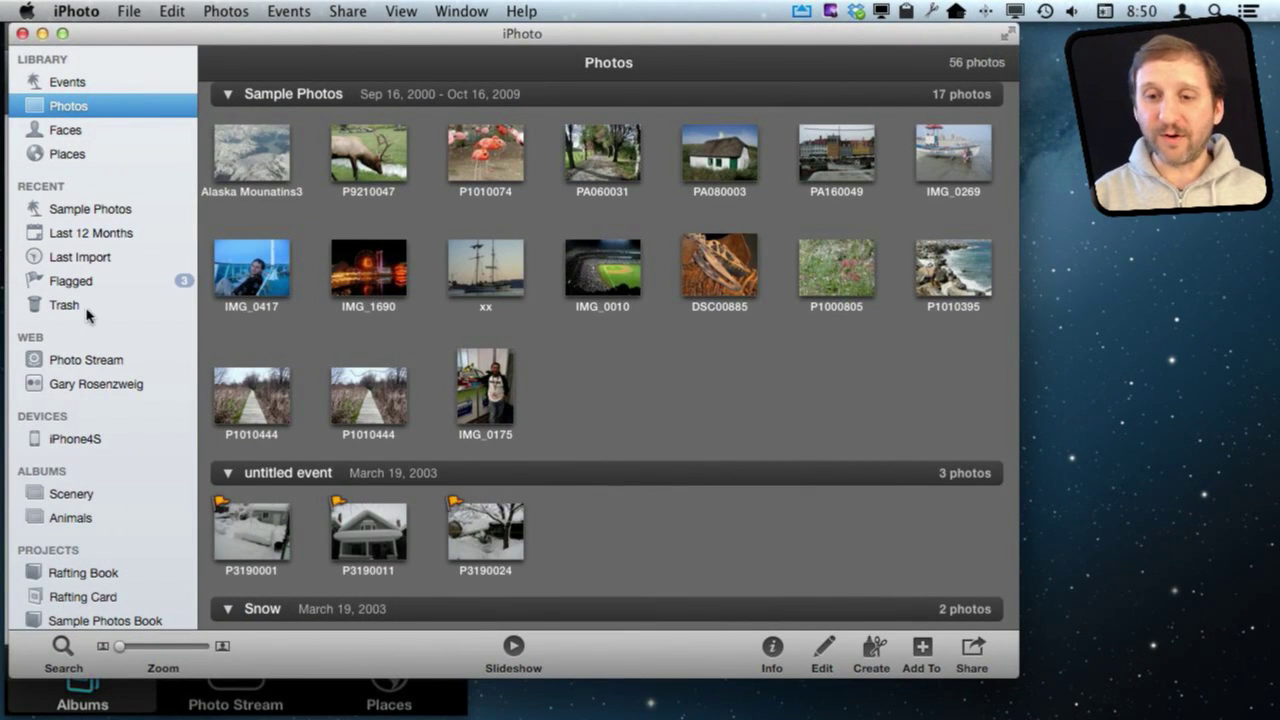
Import all 13 photos from the iPhone4S into iPhoto, keeping them on the phone
click(92, 440)
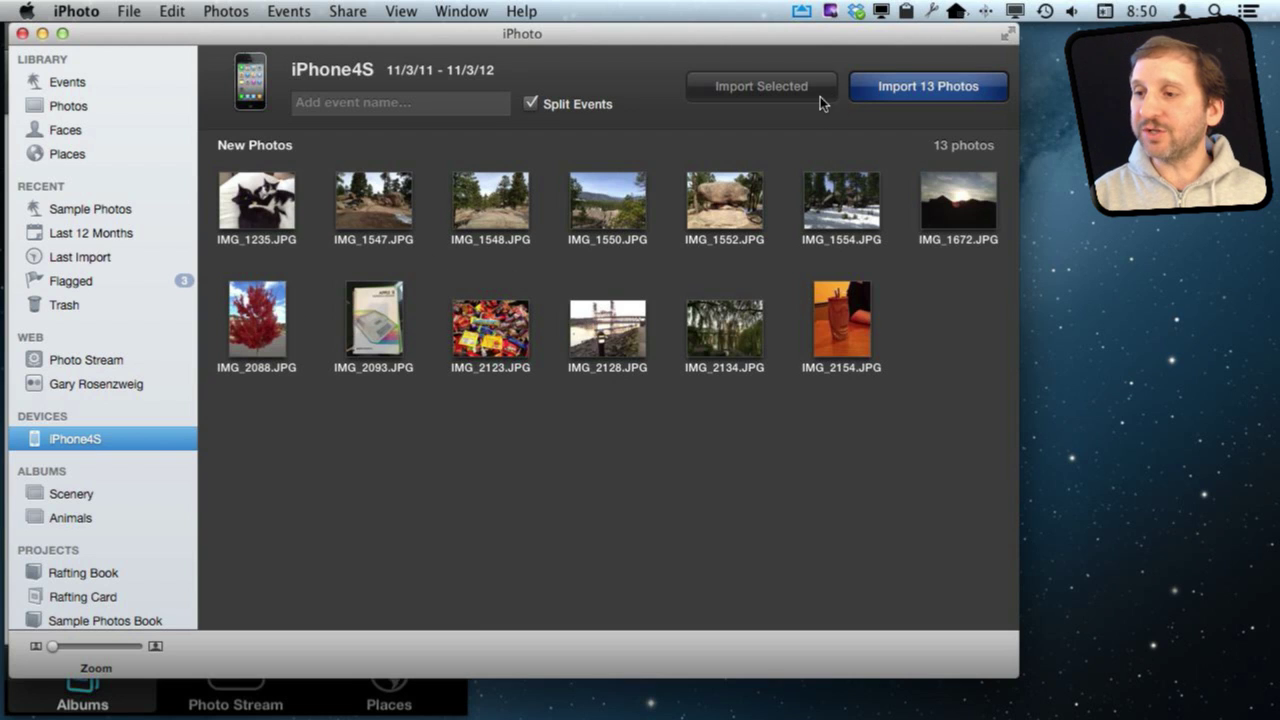
click(898, 87)
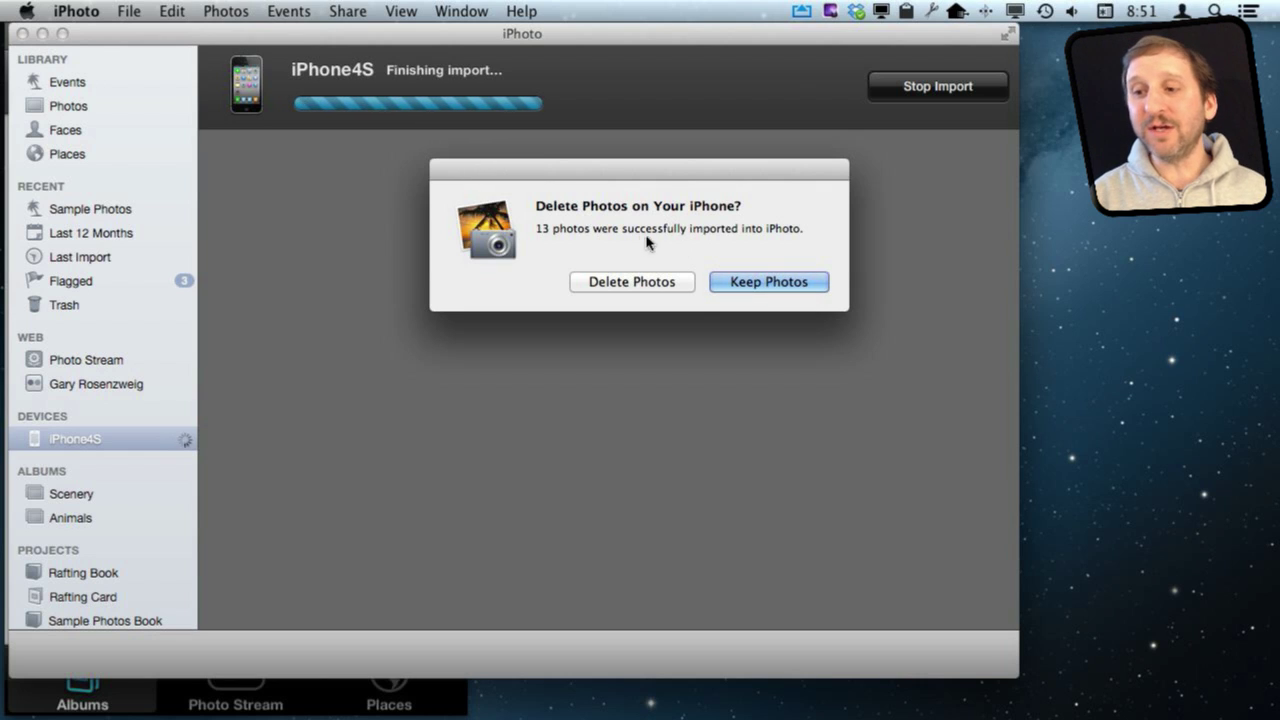
click(600, 286)
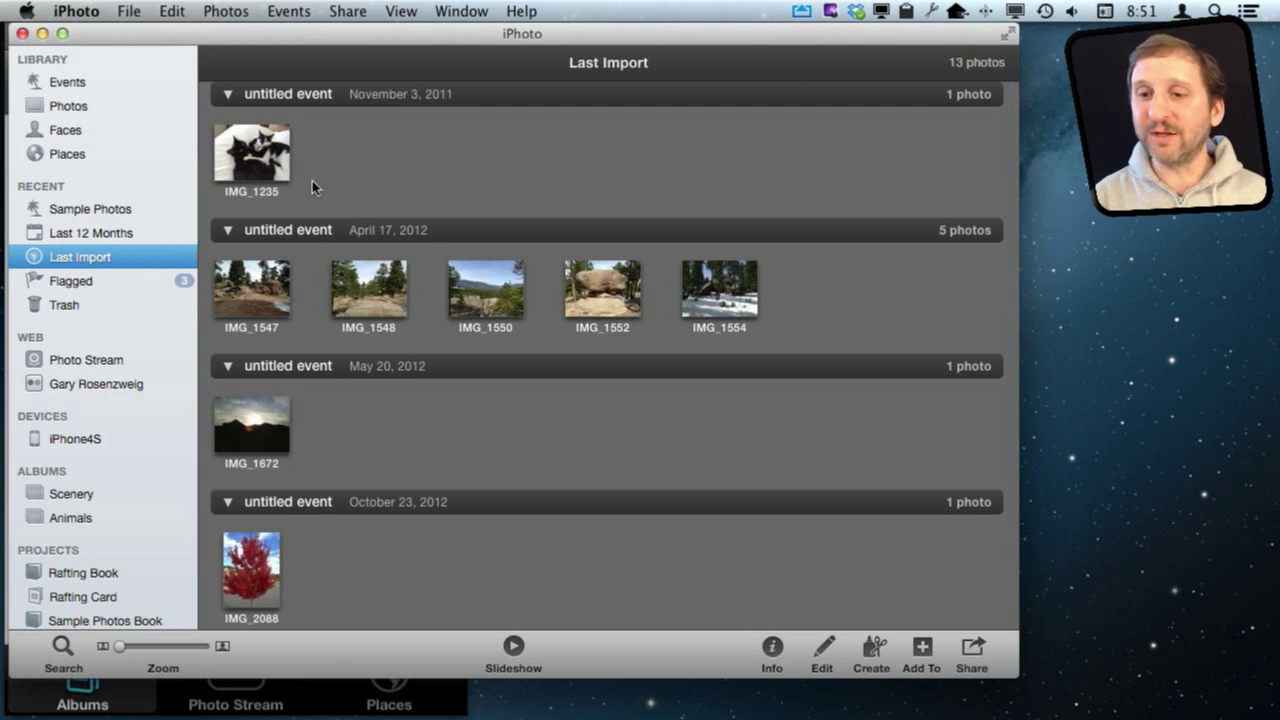
Browse the Last Import photos, then switch the library to the Events view and browse it
scroll(358, 501, down, 10)
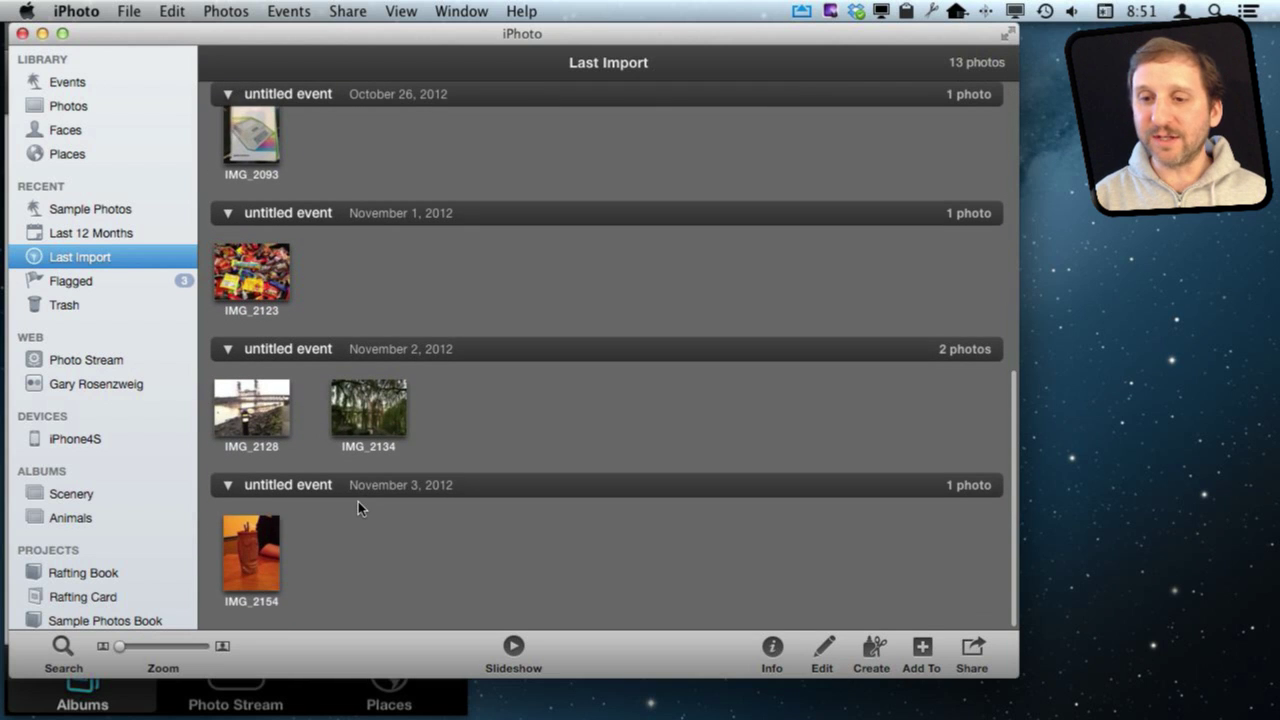
scroll(360, 503, up, 10)
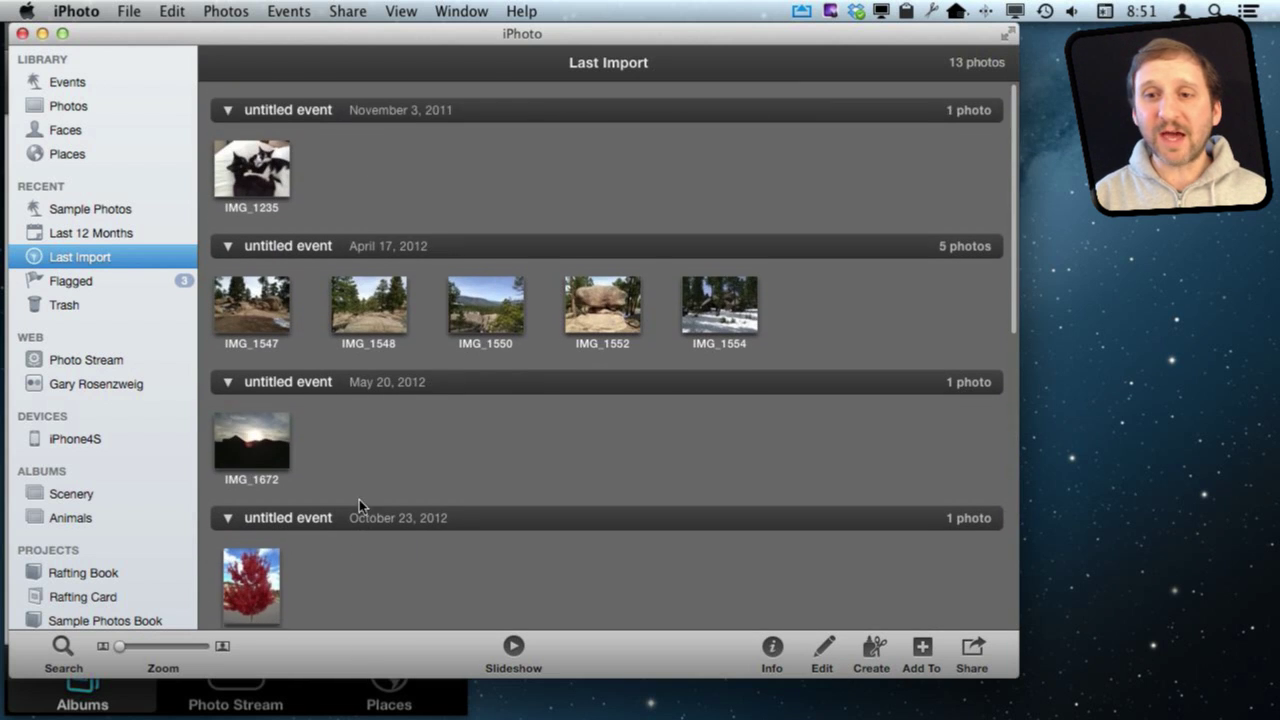
click(87, 88)
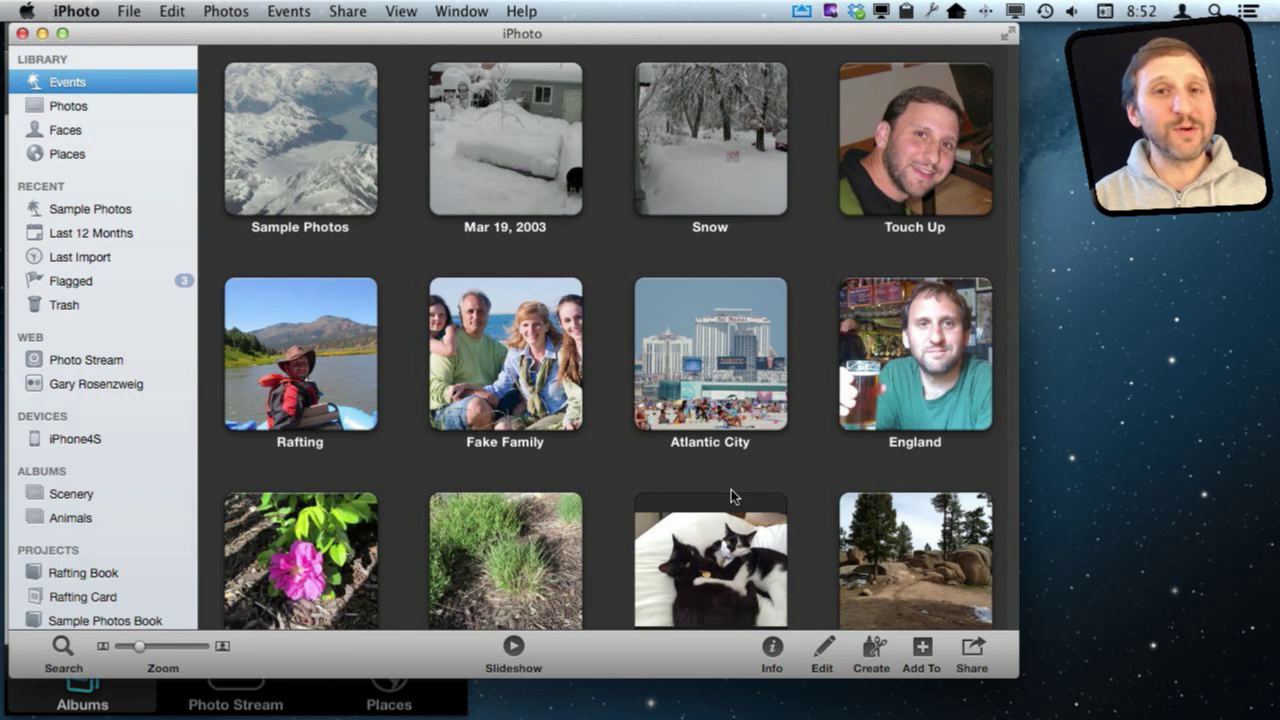
scroll(728, 470, down, 8)
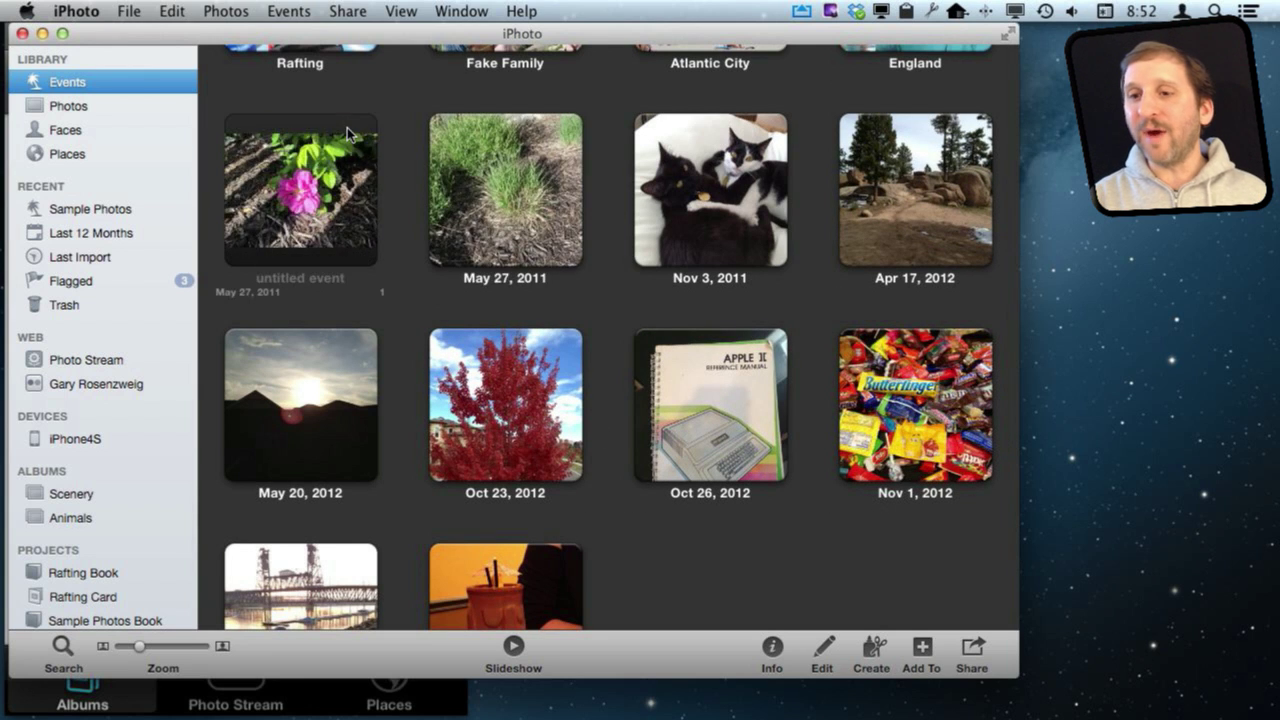
scroll(347, 127, up, 8)
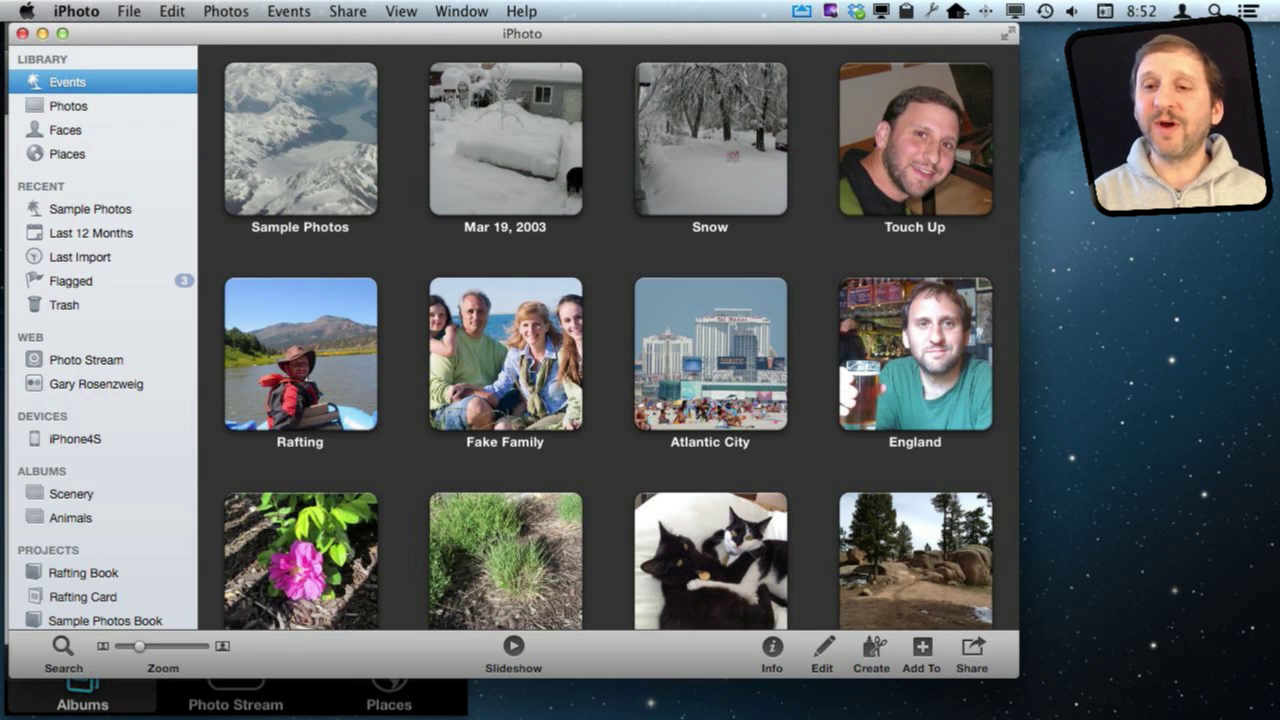
click(132, 12)
Create an empty album named 'For iPhone', then return to the Photos library view
click(160, 35)
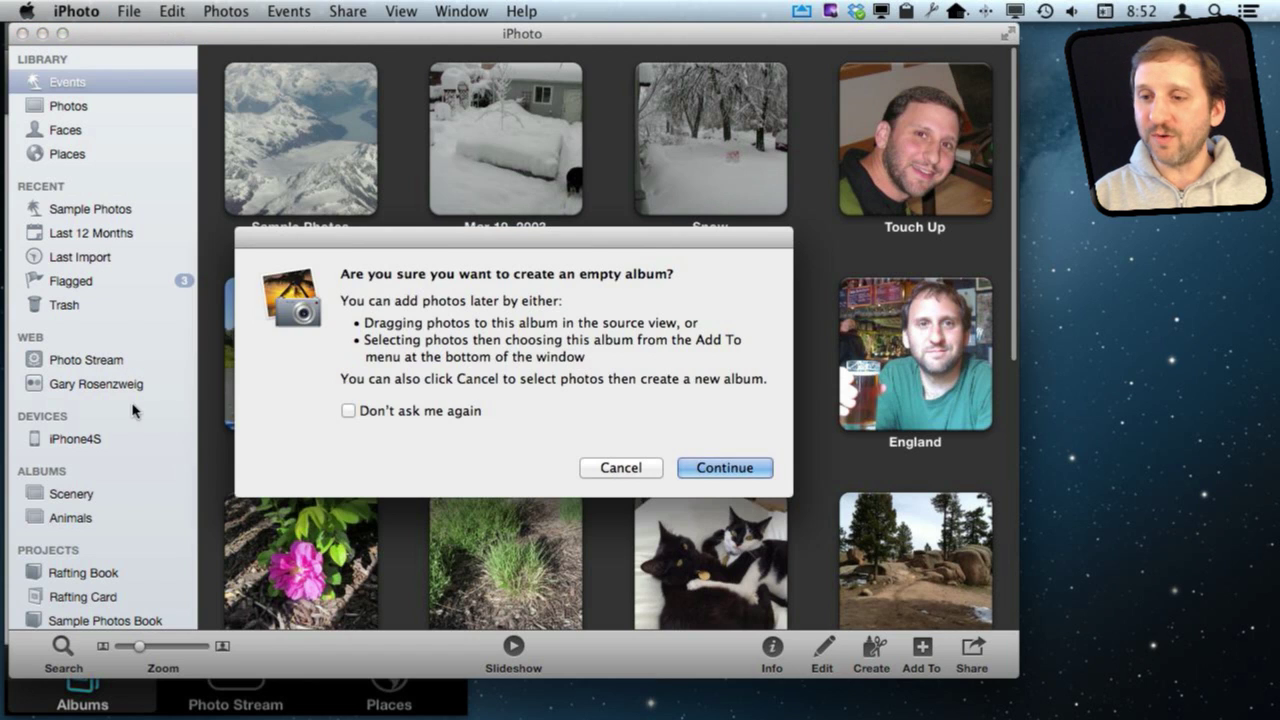
click(700, 467)
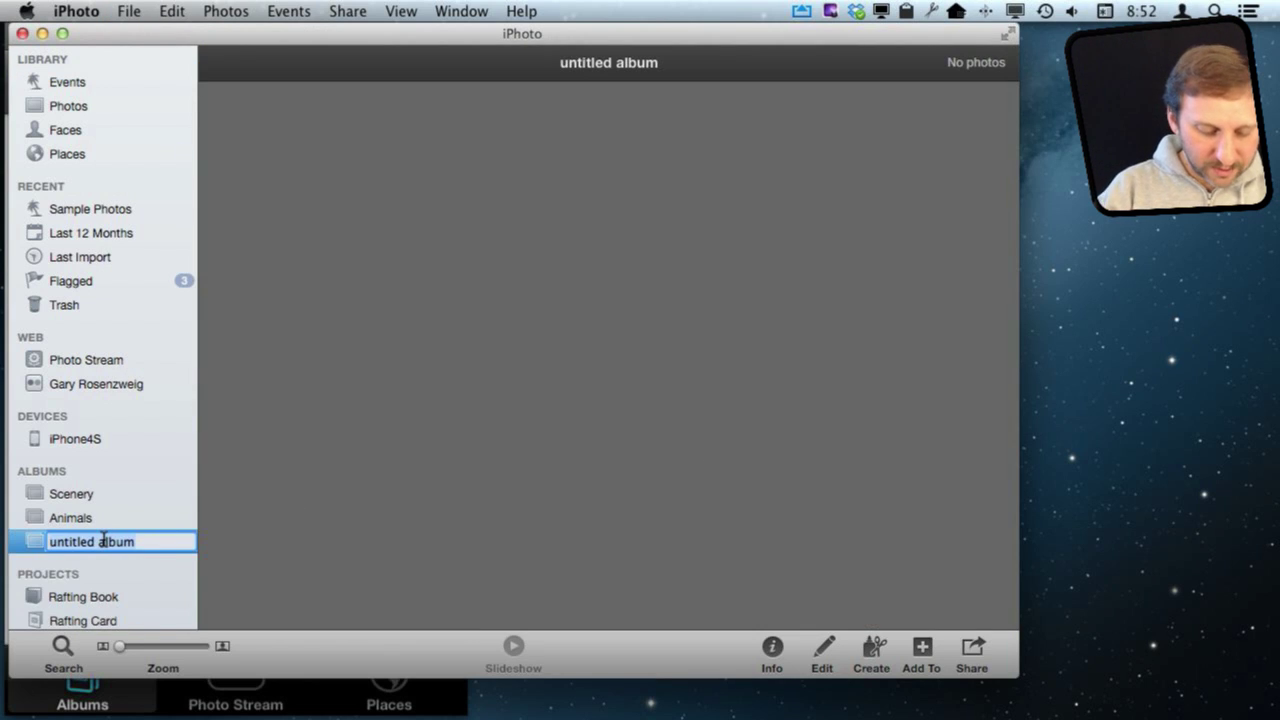
text(For i)
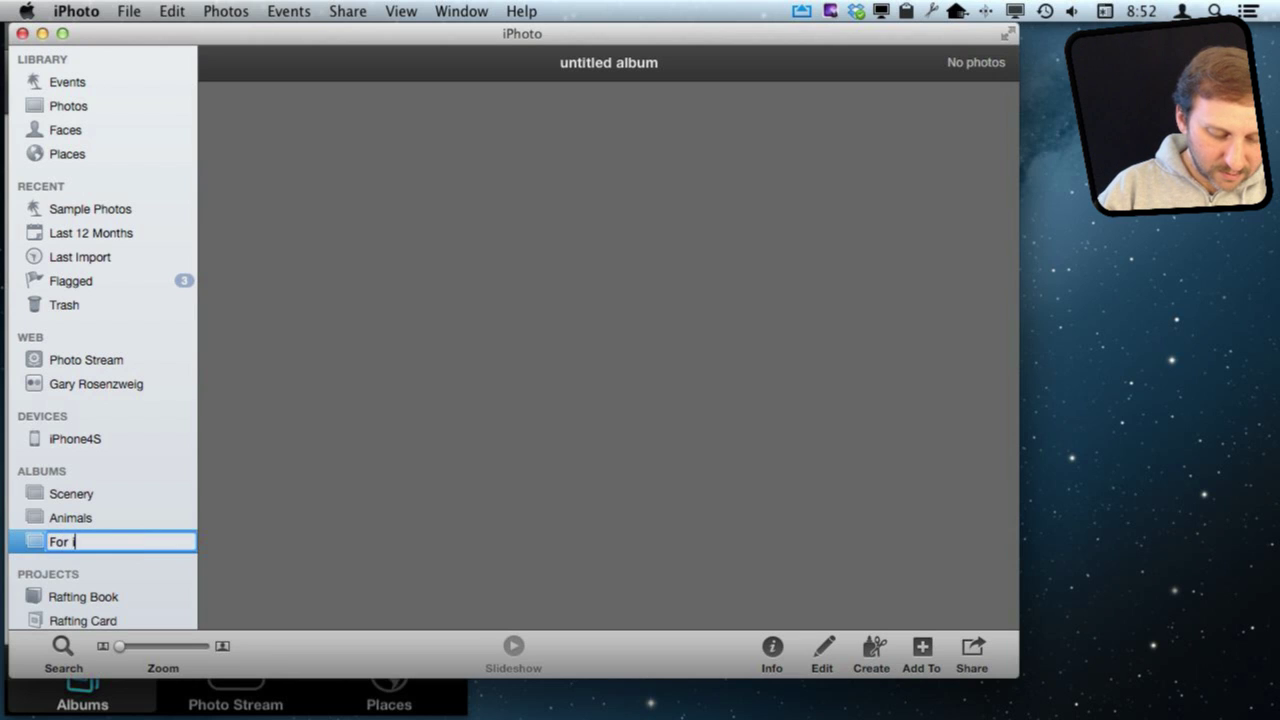
text(Phone)
key(Return)
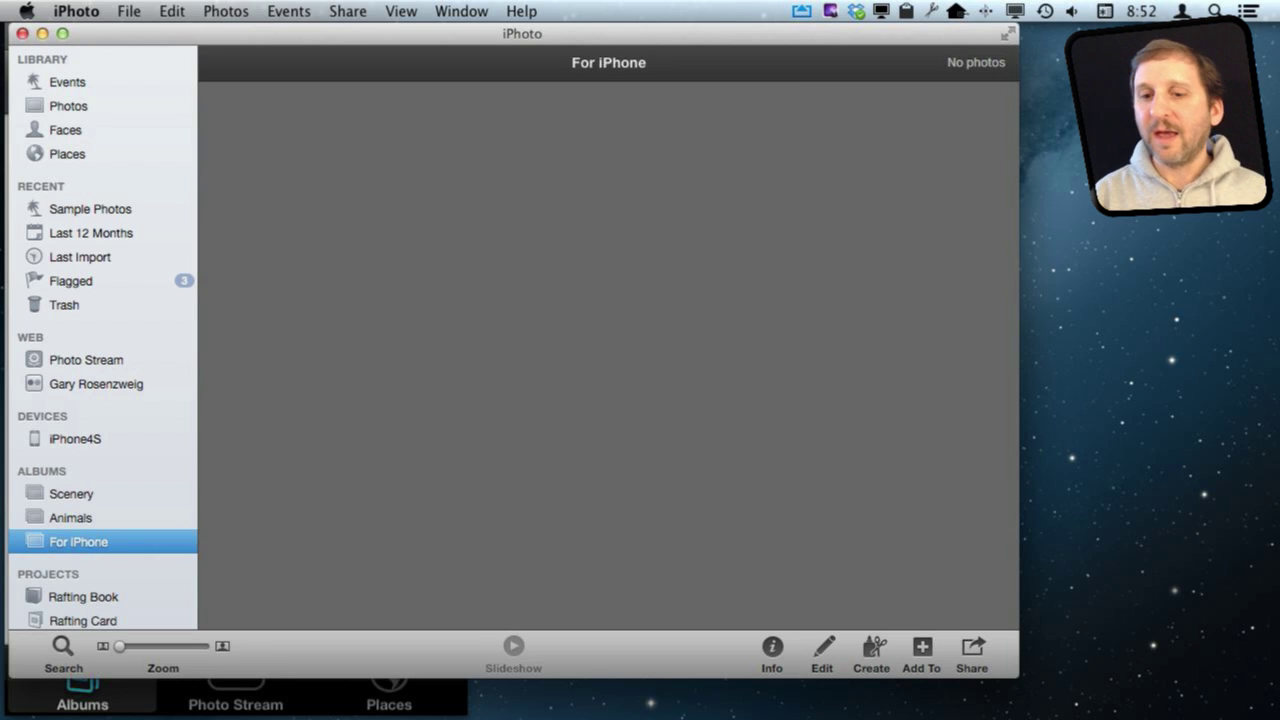
click(80, 107)
Add photos P1010074, P1000805, IMG_1526 and IMG_1511 to the For iPhone album
drag(496, 153, 100, 540)
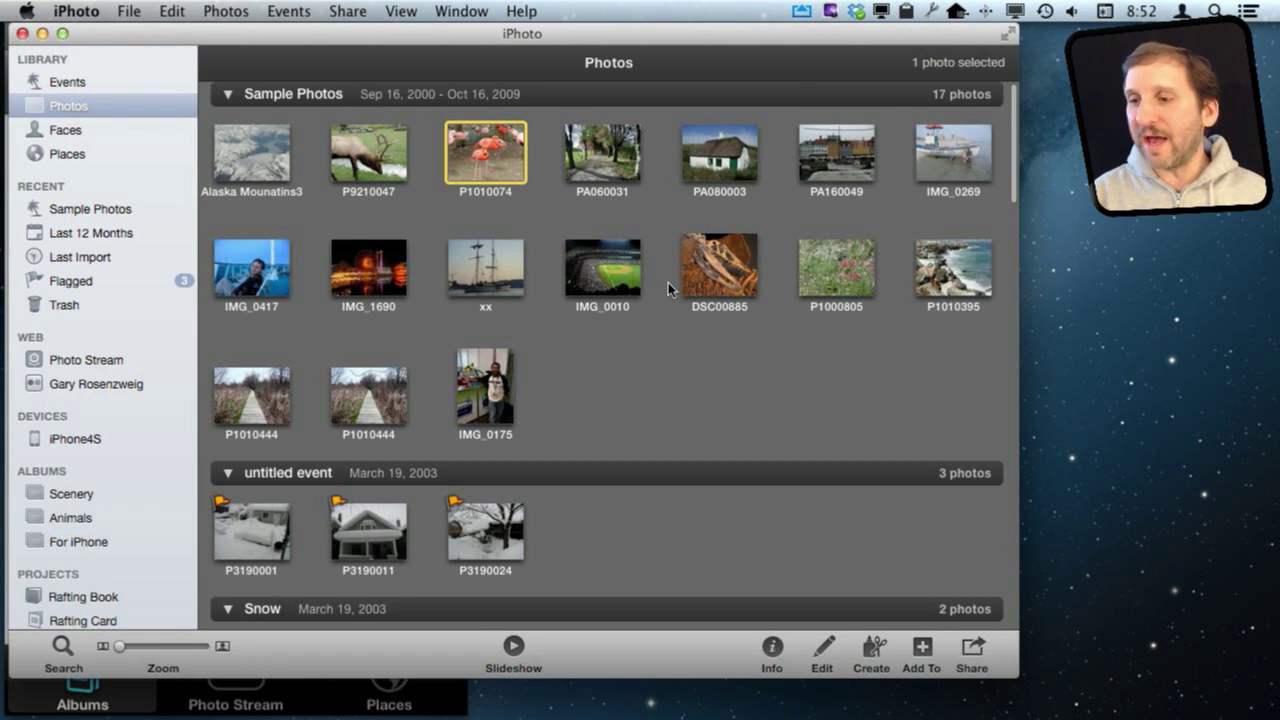
drag(817, 257, 100, 540)
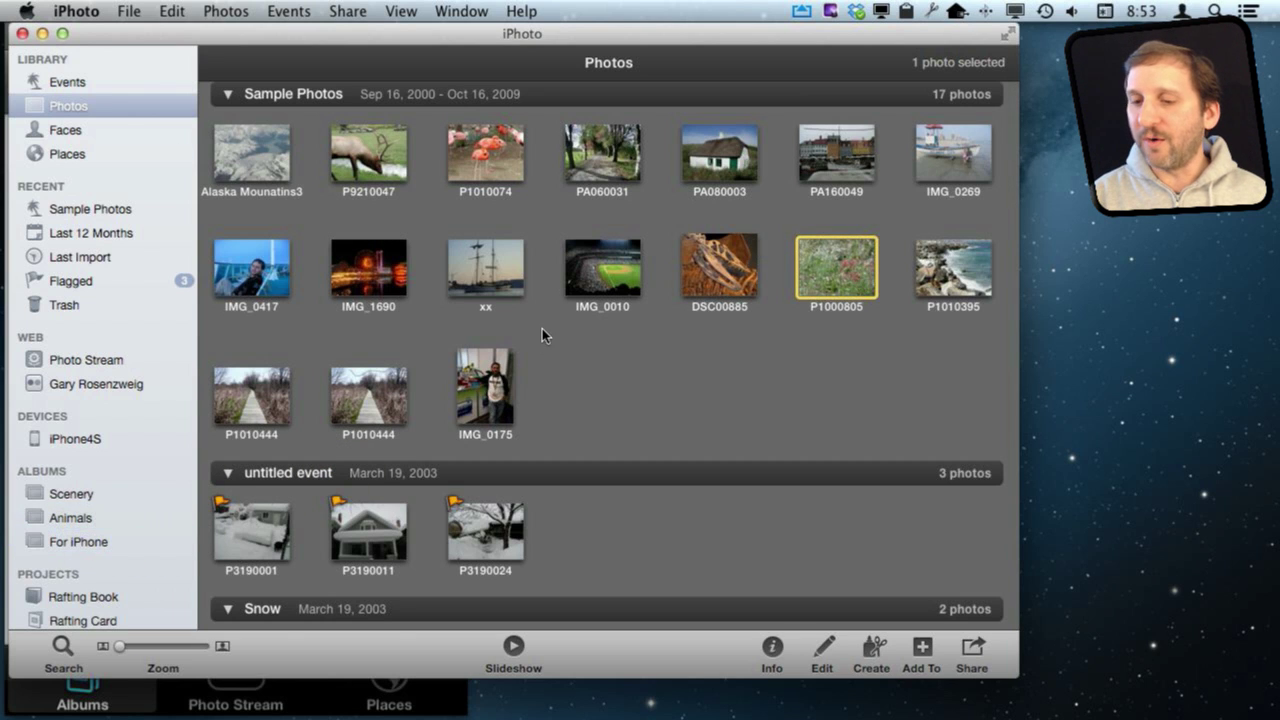
scroll(542, 337, down, 1)
scroll(542, 340, down, 10)
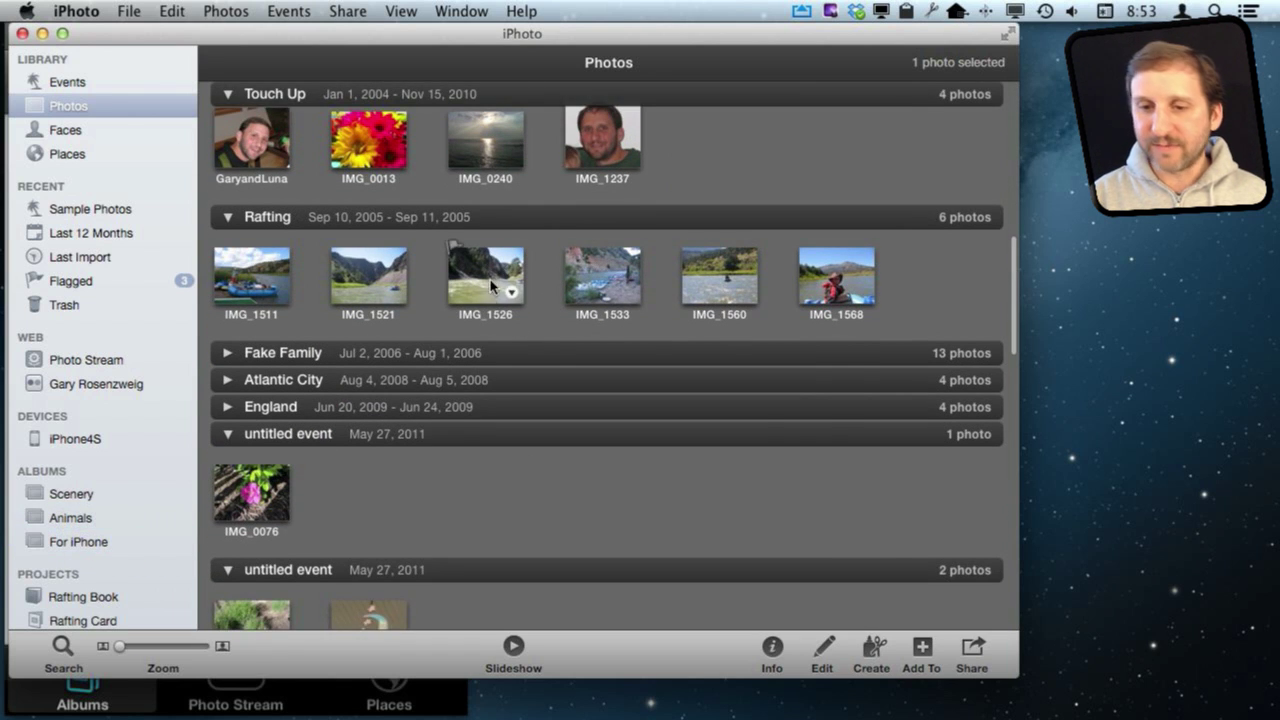
drag(497, 290, 85, 550)
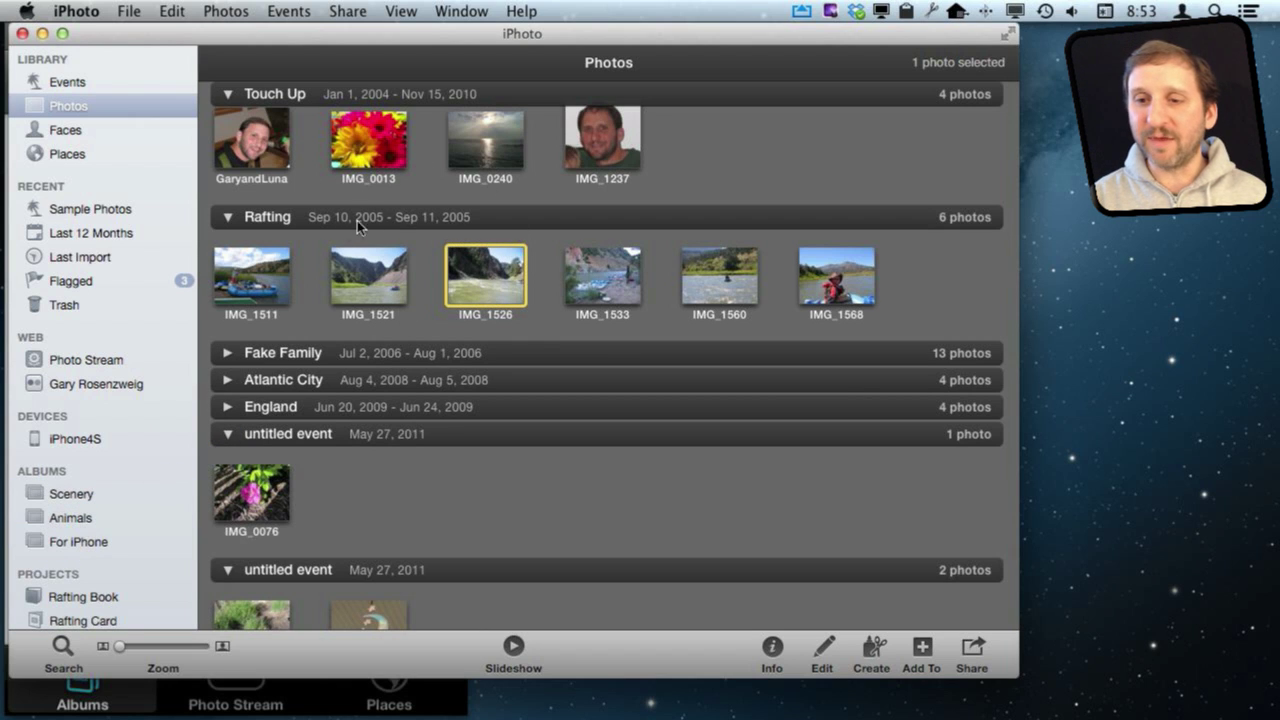
drag(252, 278, 80, 545)
Add IMG_2134 and IMG_2154 to For iPhone, then view the album's seven photos
scroll(421, 424, down, 5)
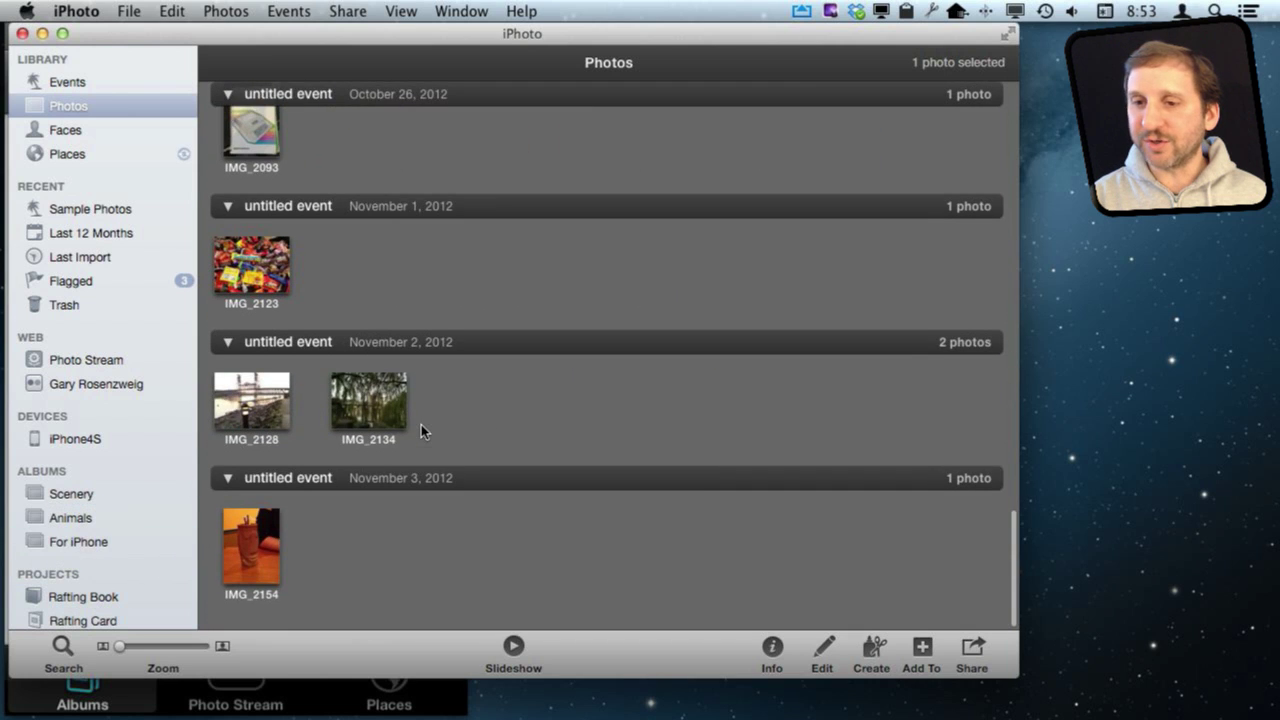
scroll(421, 424, up, 1)
drag(258, 276, 86, 536)
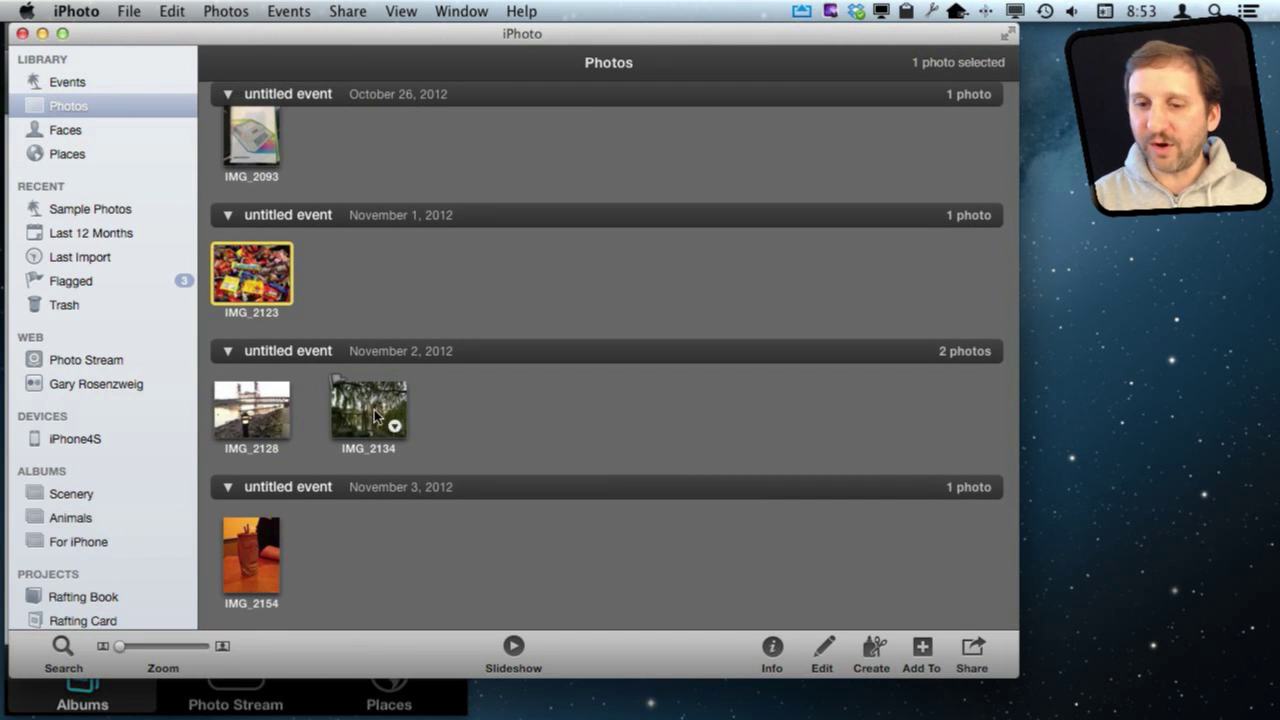
drag(376, 416, 100, 541)
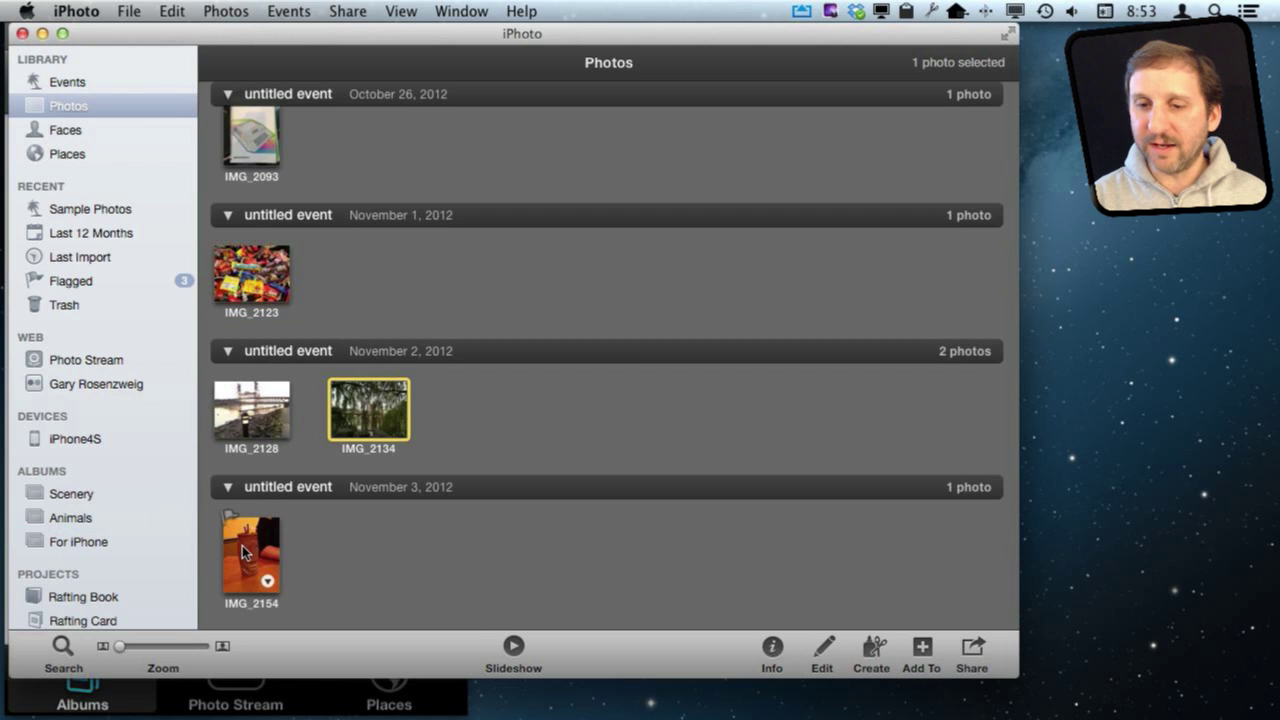
drag(243, 553, 86, 541)
click(86, 541)
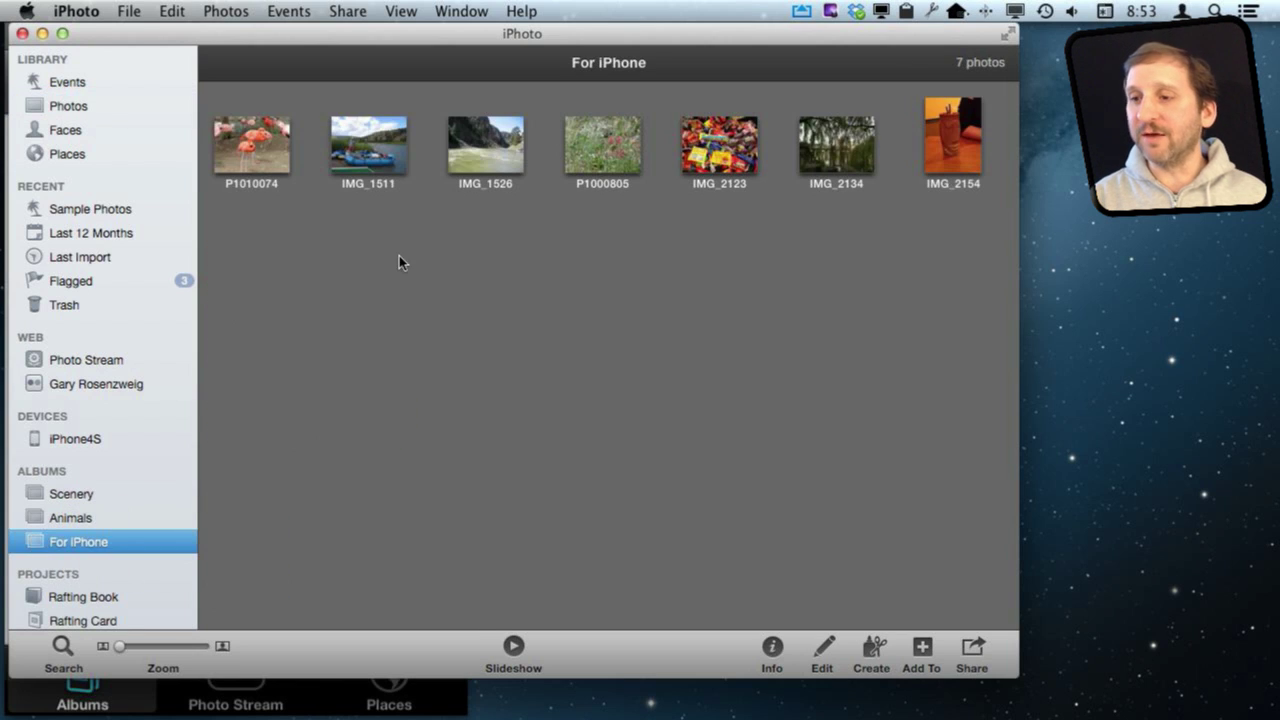
mouse_move(847, 160)
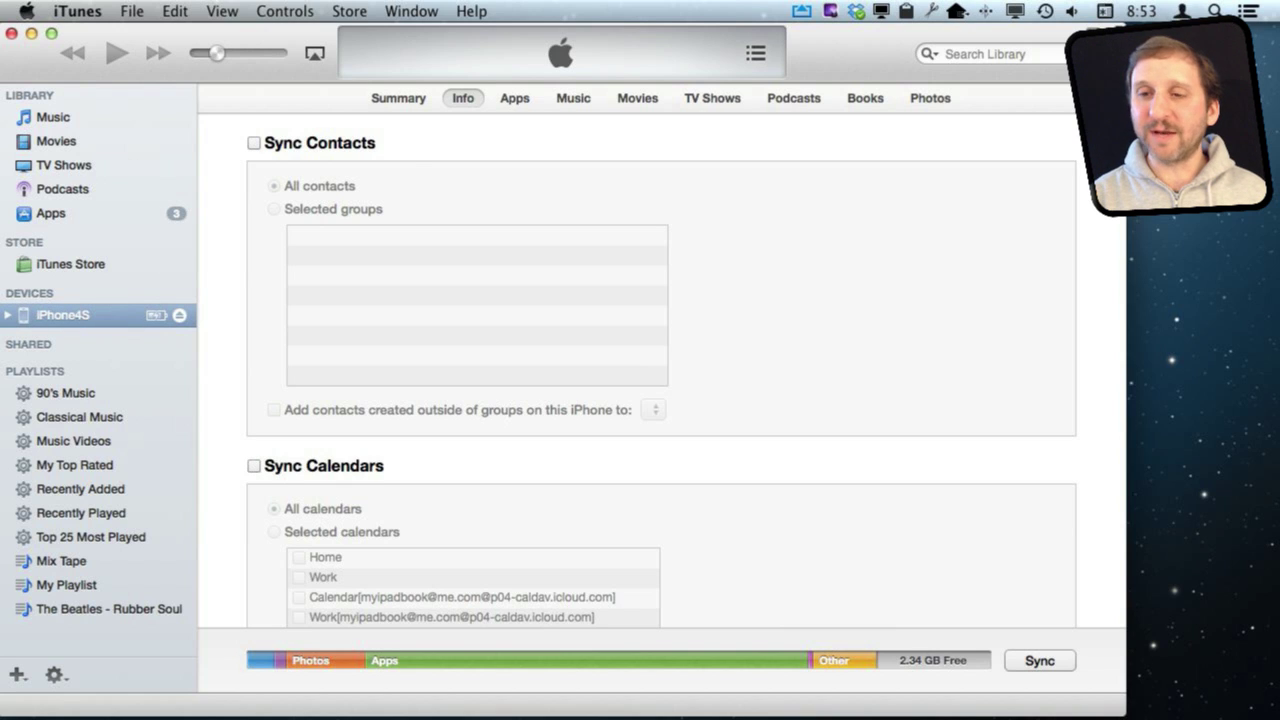
Hide the iTunes sidebar and leave the device page with Done
click(222, 11)
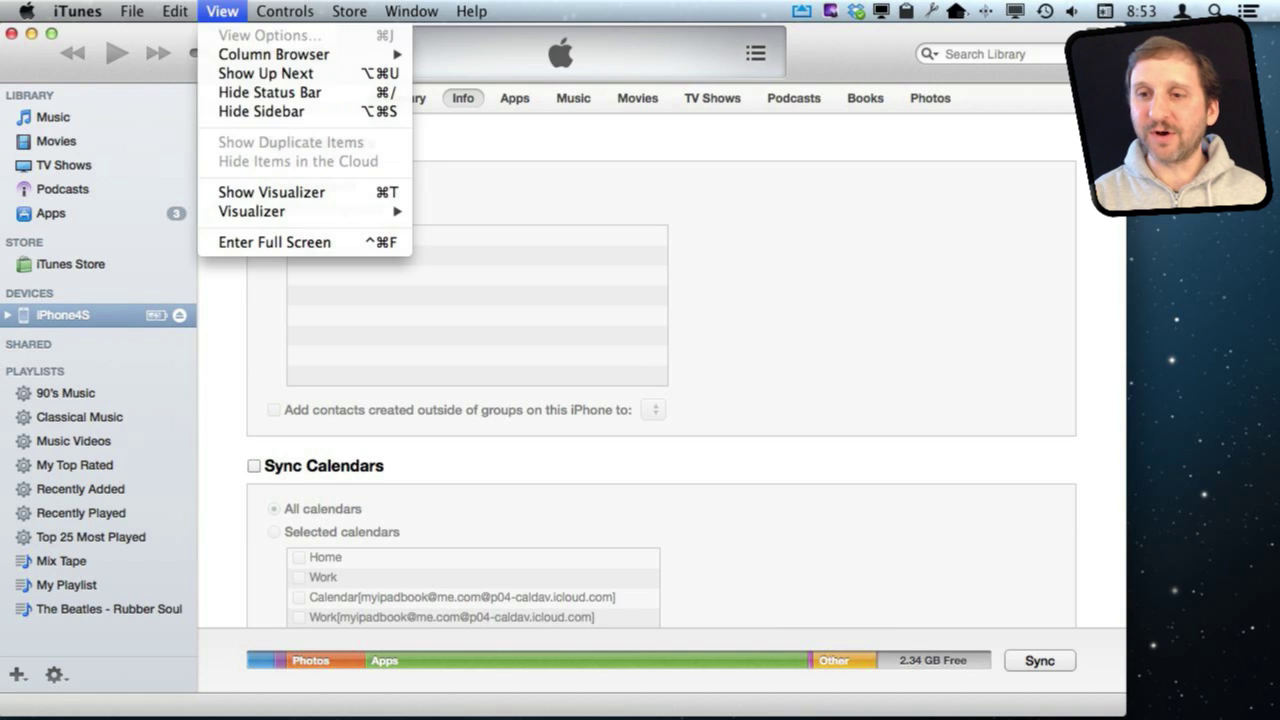
click(262, 111)
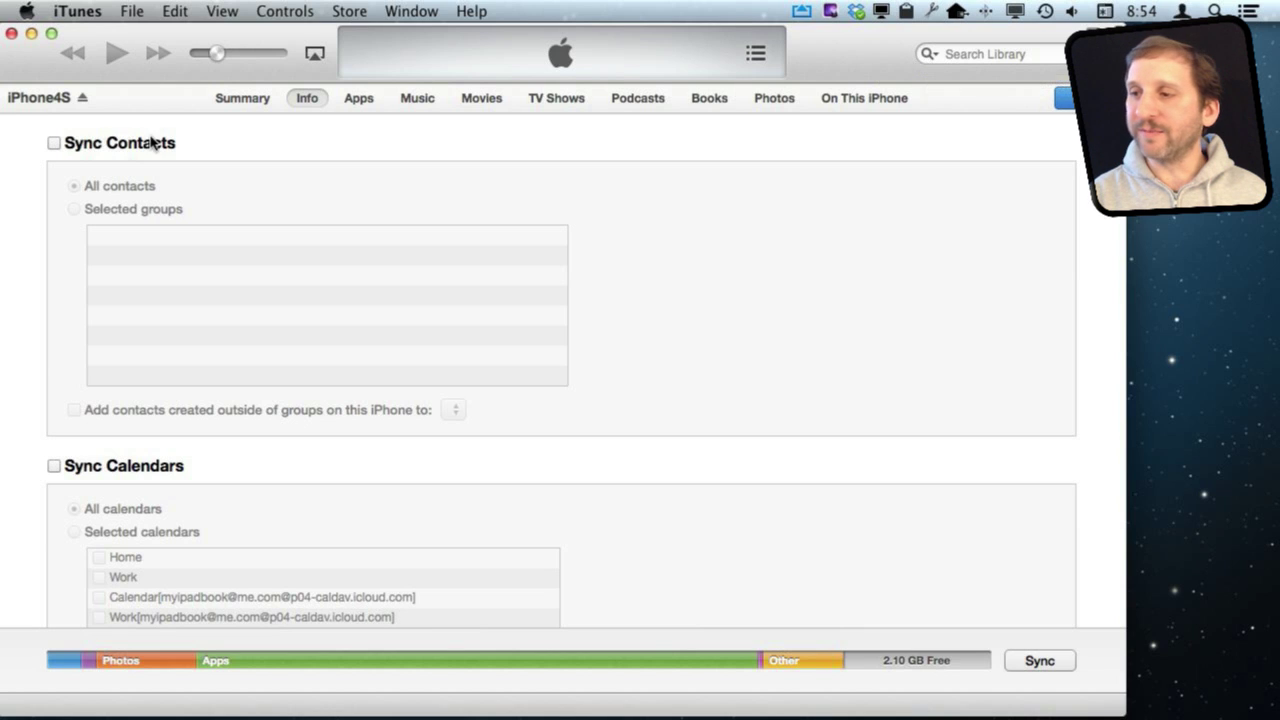
click(1085, 97)
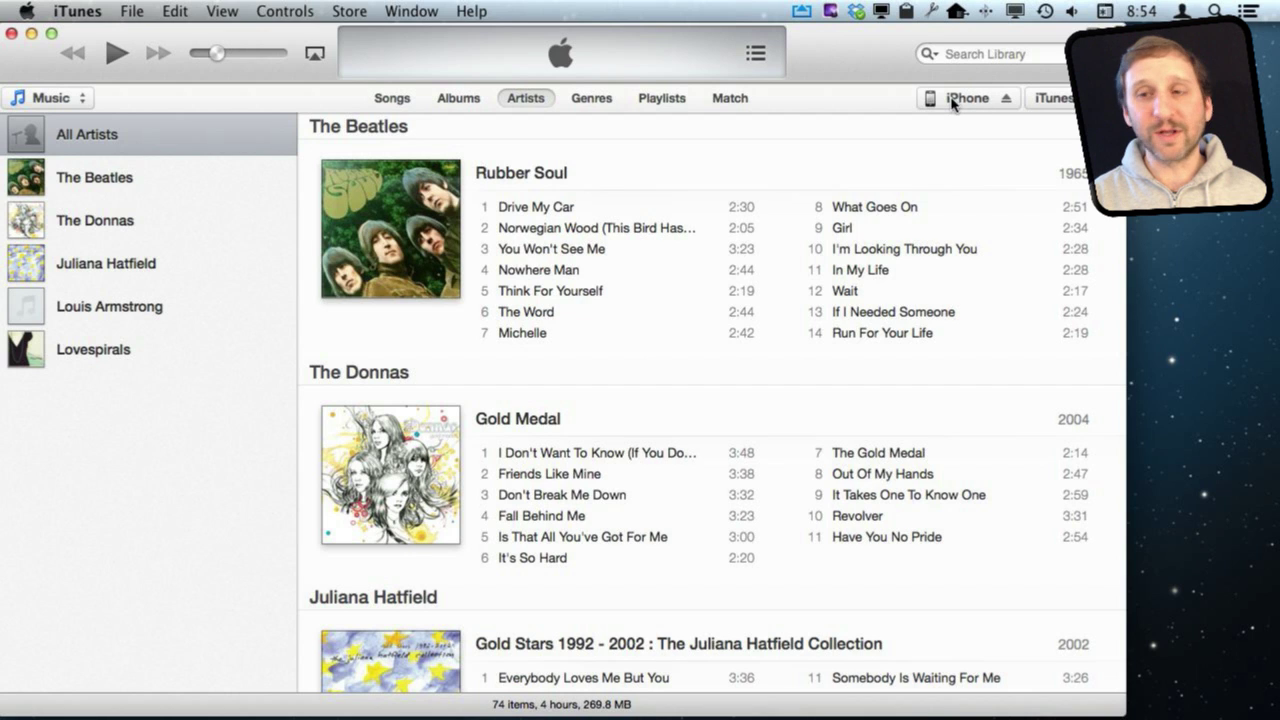
Show the sidebar again and open the iPhone4S device's Photos sync settings
click(222, 11)
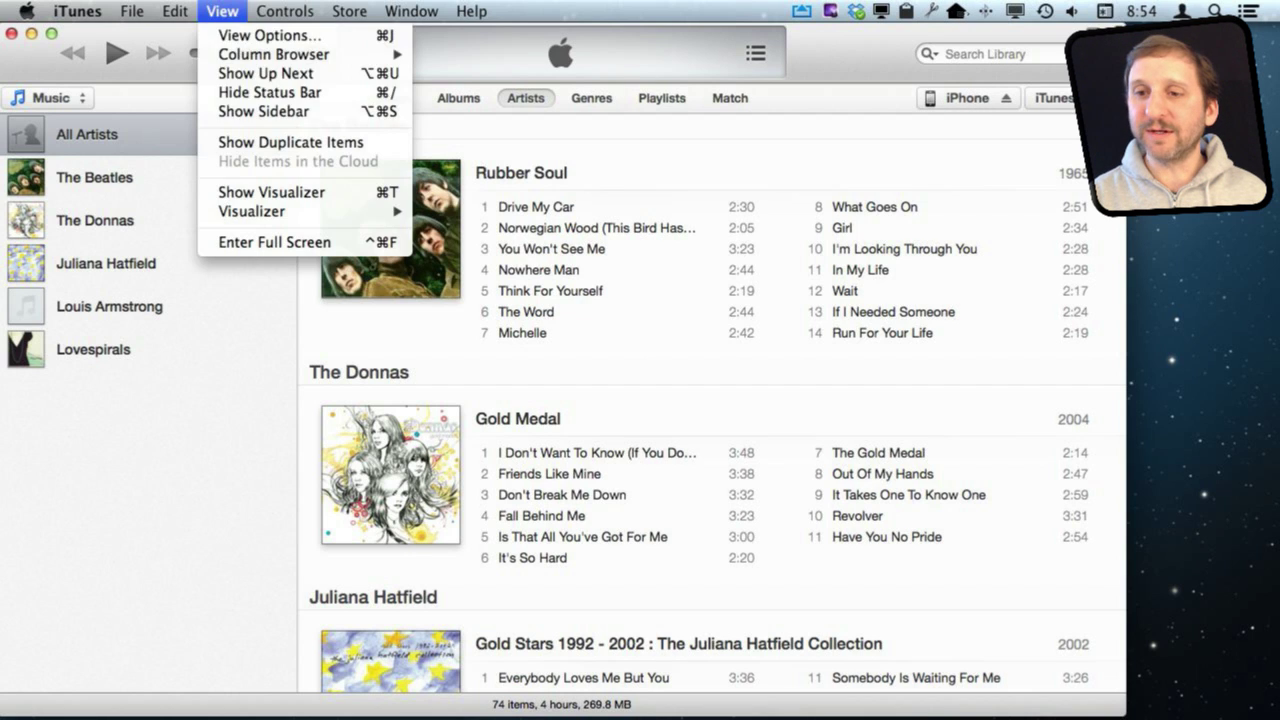
click(265, 116)
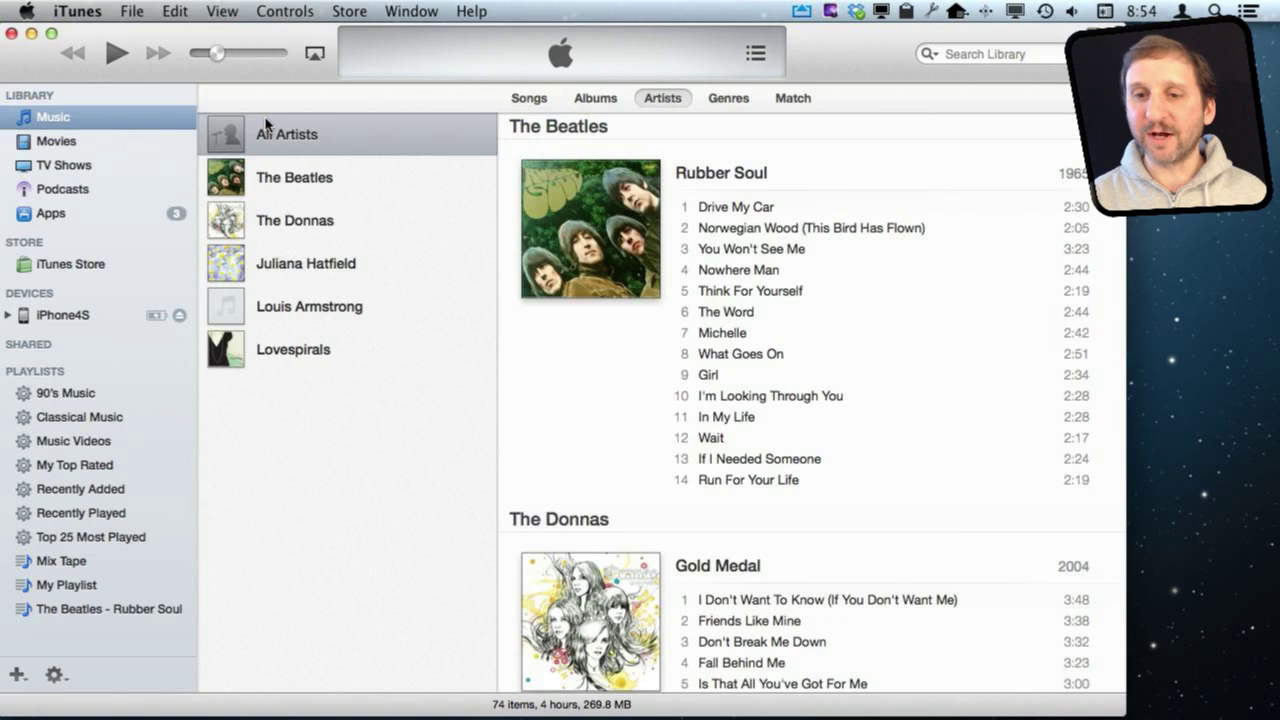
click(82, 317)
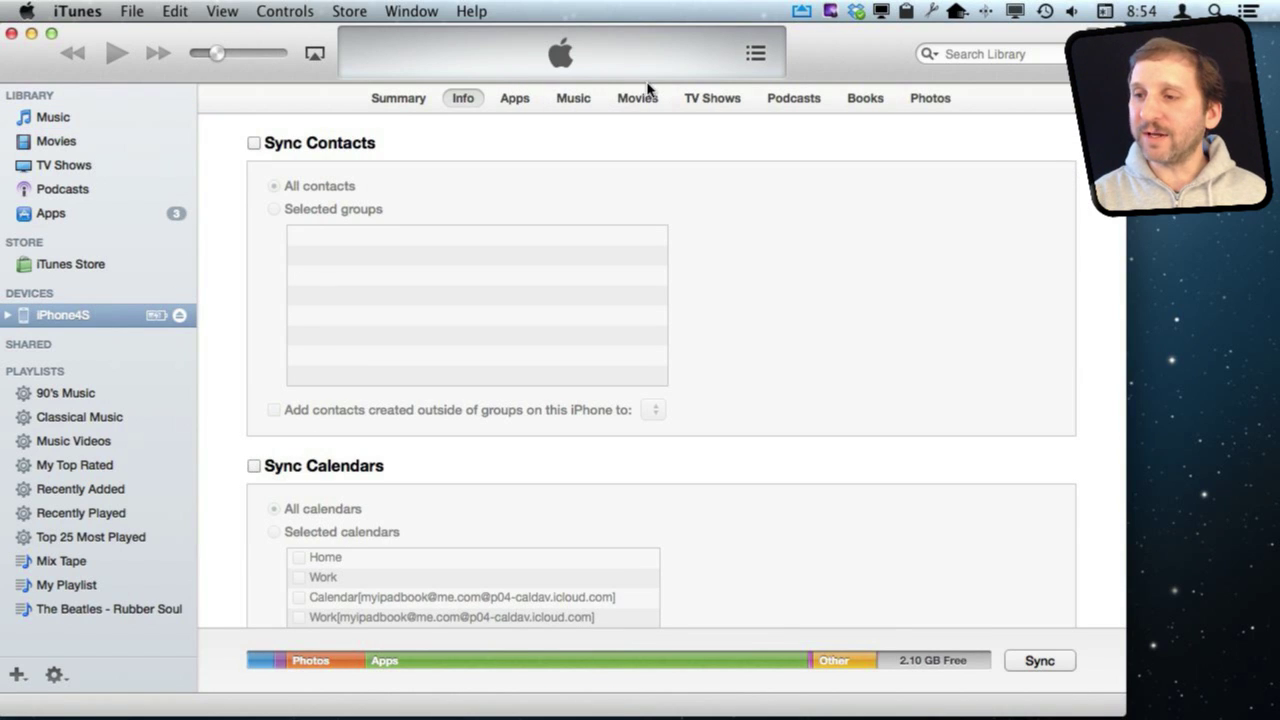
click(917, 100)
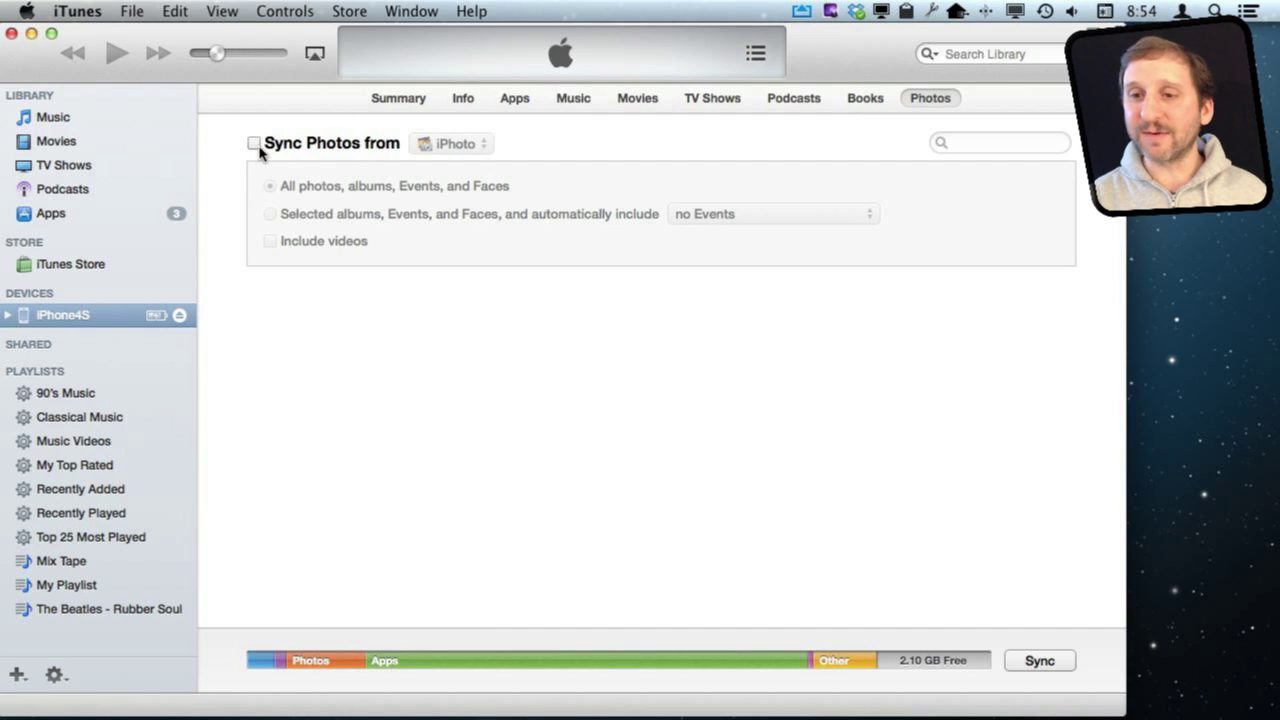
Enable photo sync from iPhoto for Selected albums, ticking For iPhone and Scenery
click(255, 145)
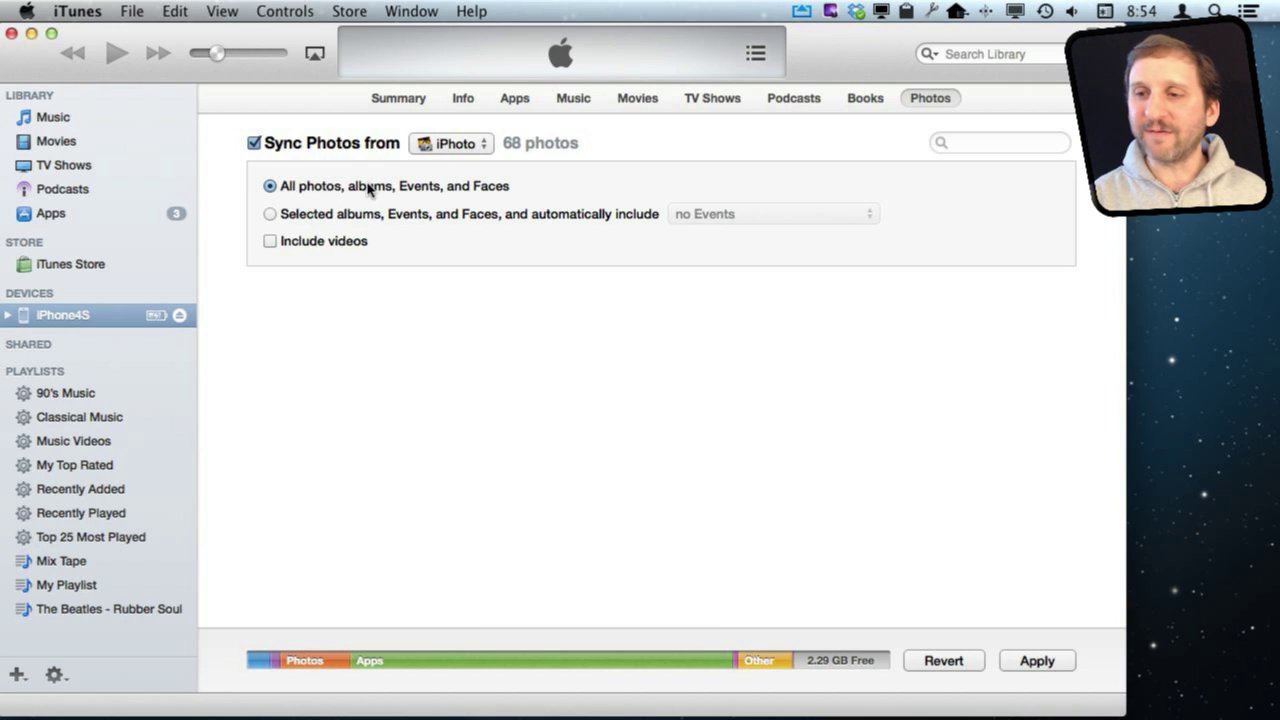
click(270, 214)
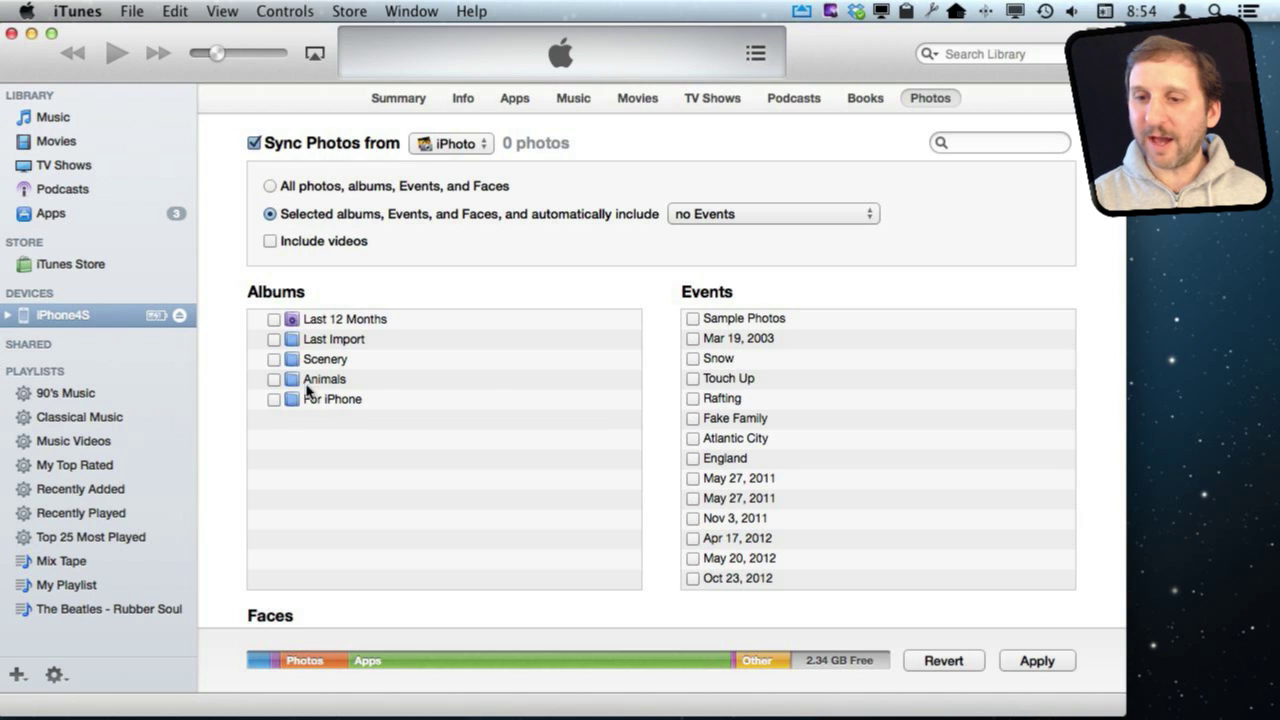
click(276, 402)
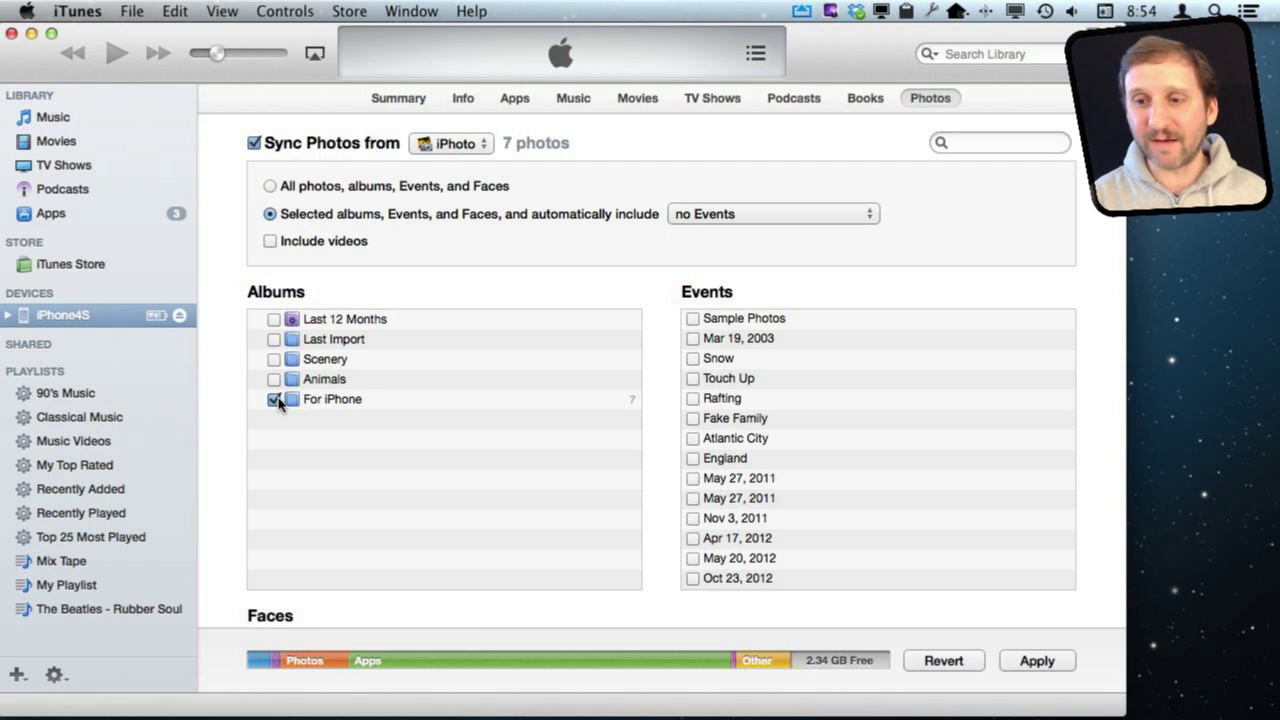
click(274, 359)
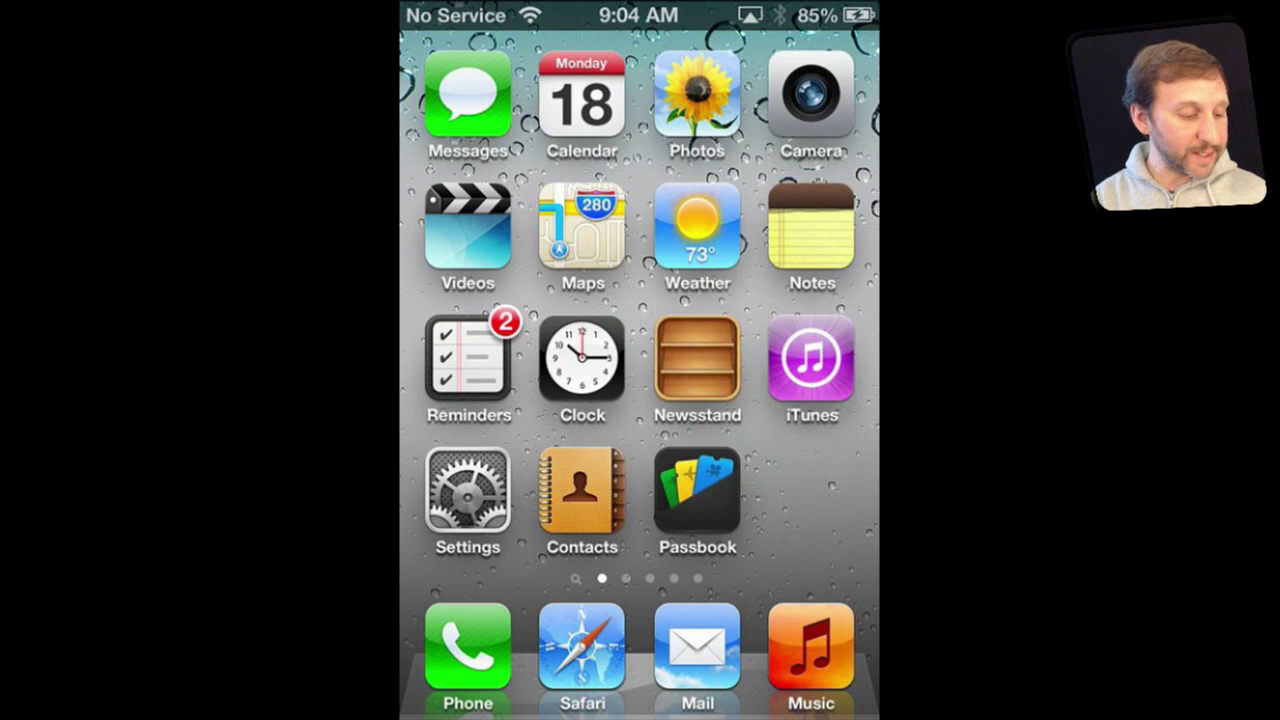
In the iPhone Photos app, view the For iPhone and Scenery albums, returning to Albums
click(697, 95)
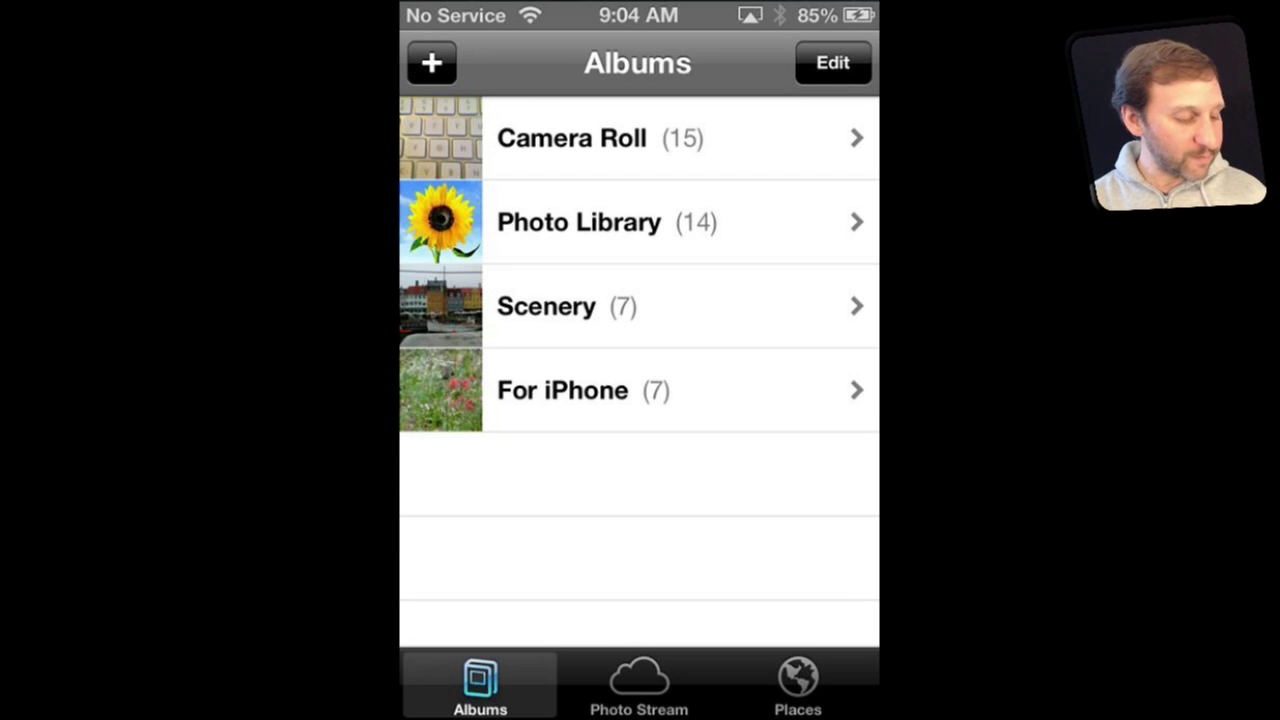
click(600, 390)
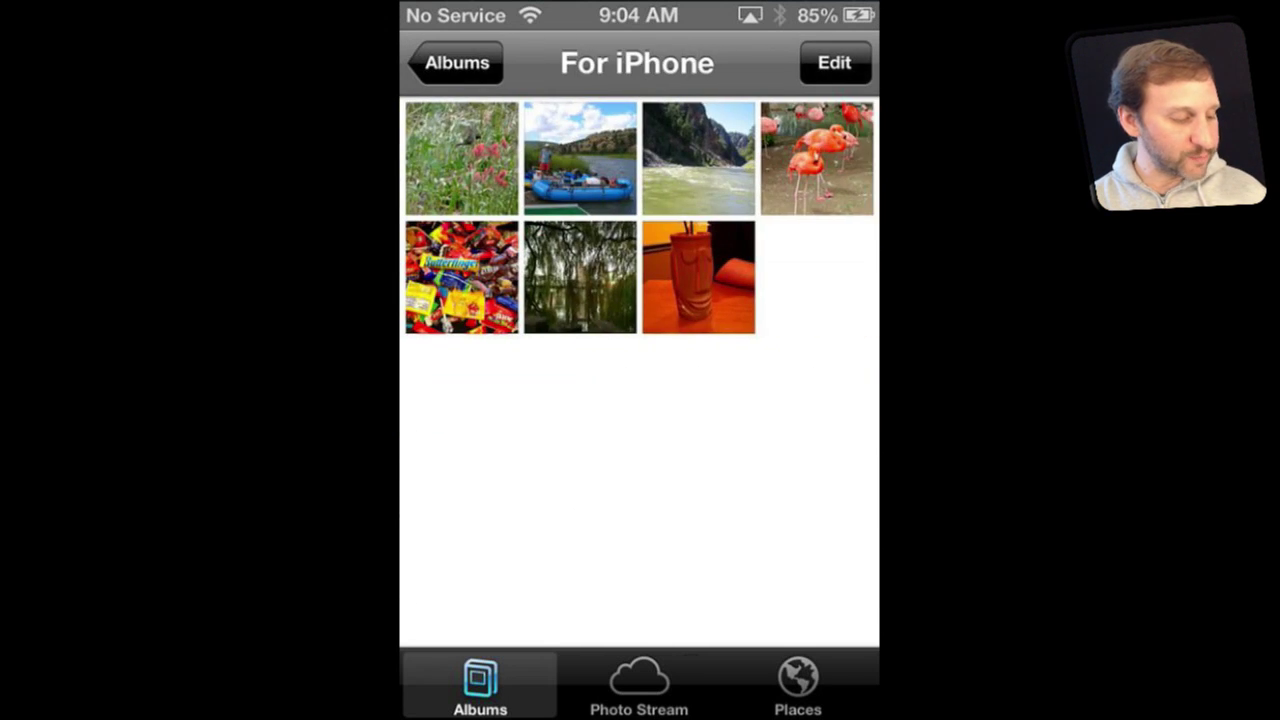
click(457, 62)
click(560, 303)
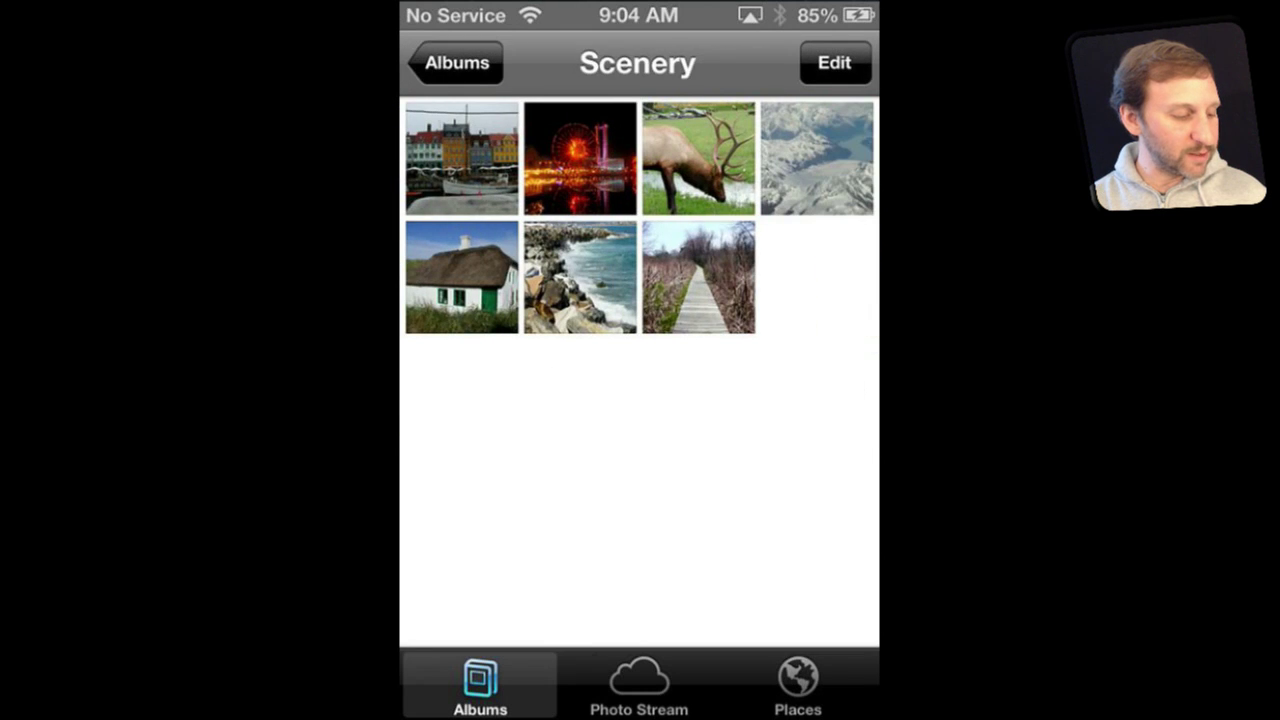
click(457, 62)
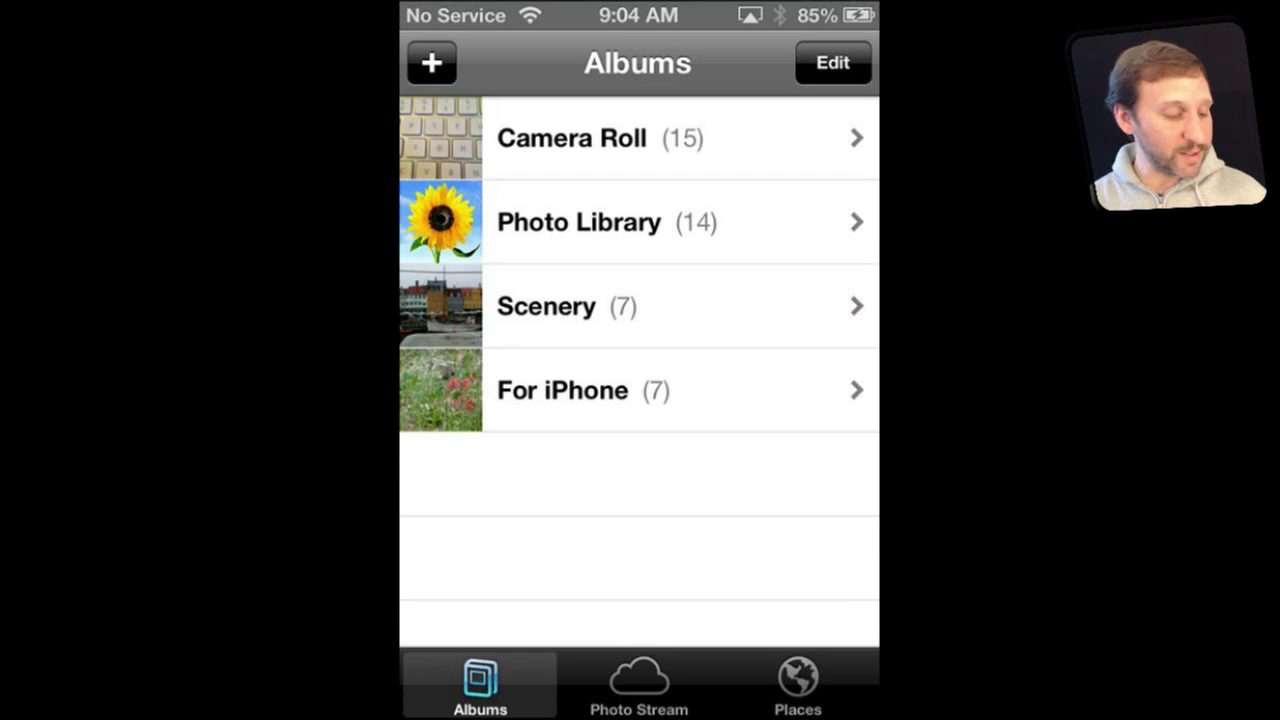
click(579, 222)
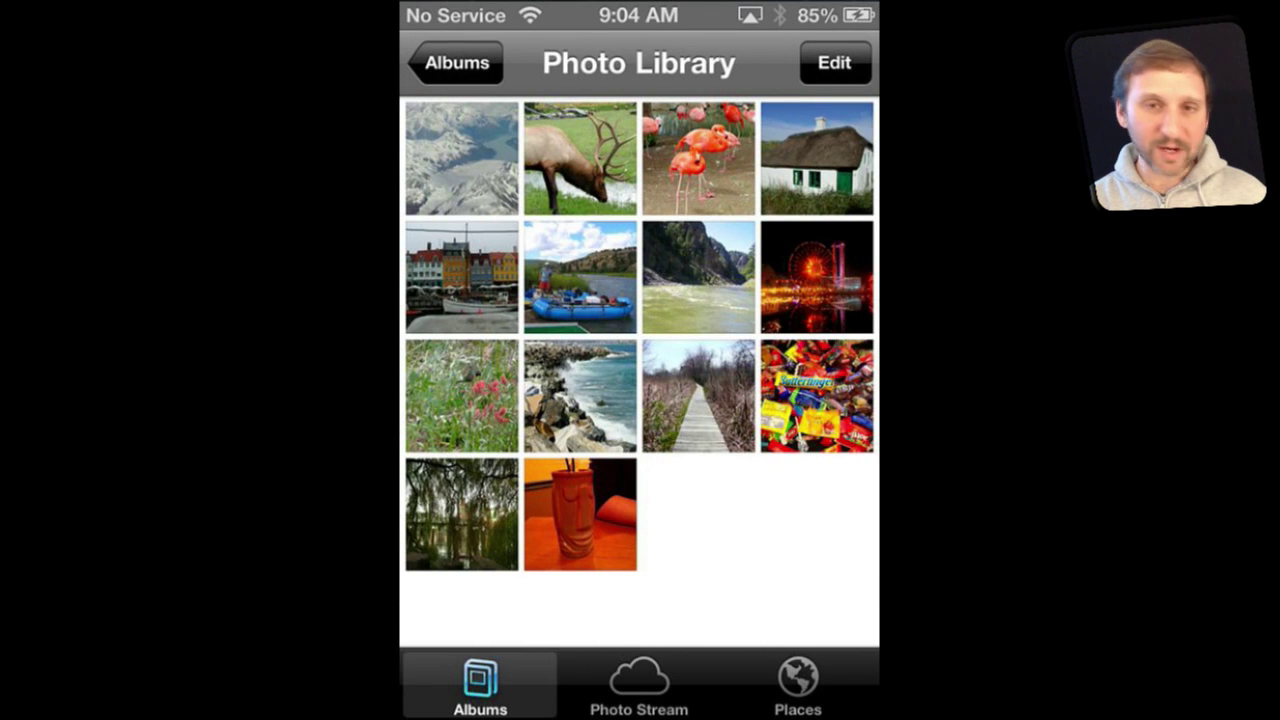
click(456, 62)
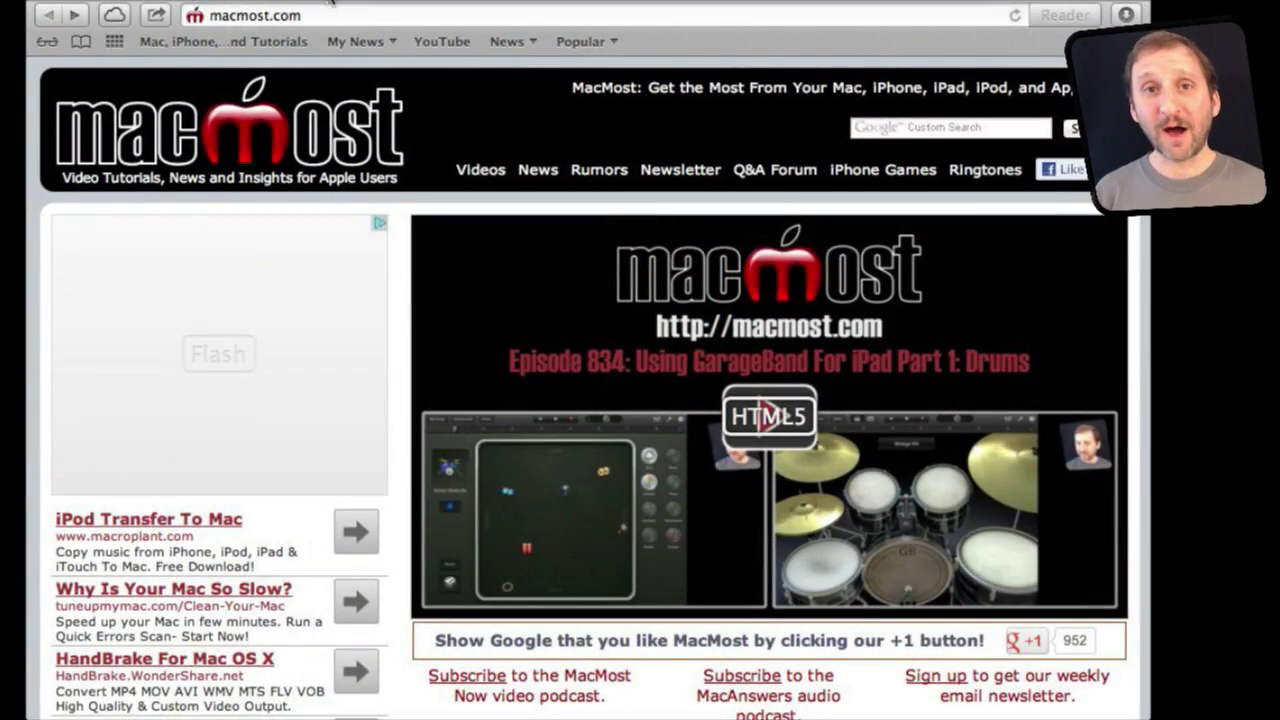
Open the 'MacMost Now 833: 18 Google Search Tricks' article from the macmost.com home page
scroll(551, 402, down, 6)
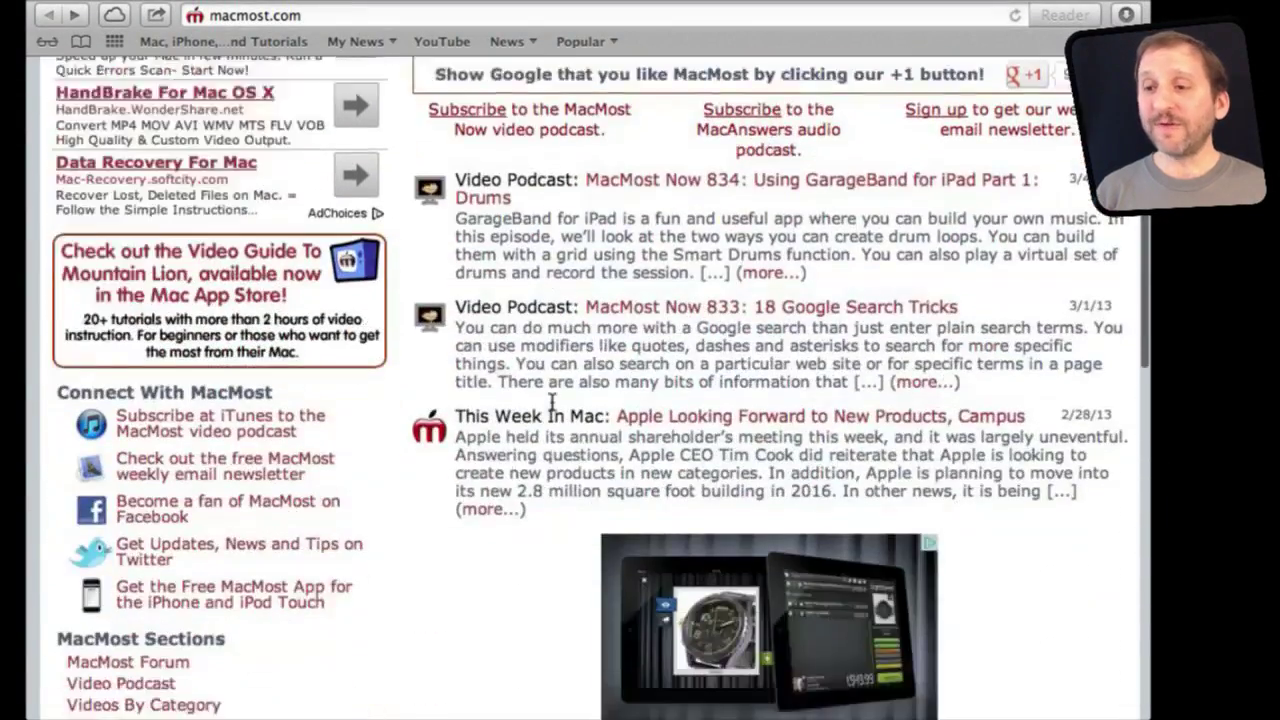
click(647, 272)
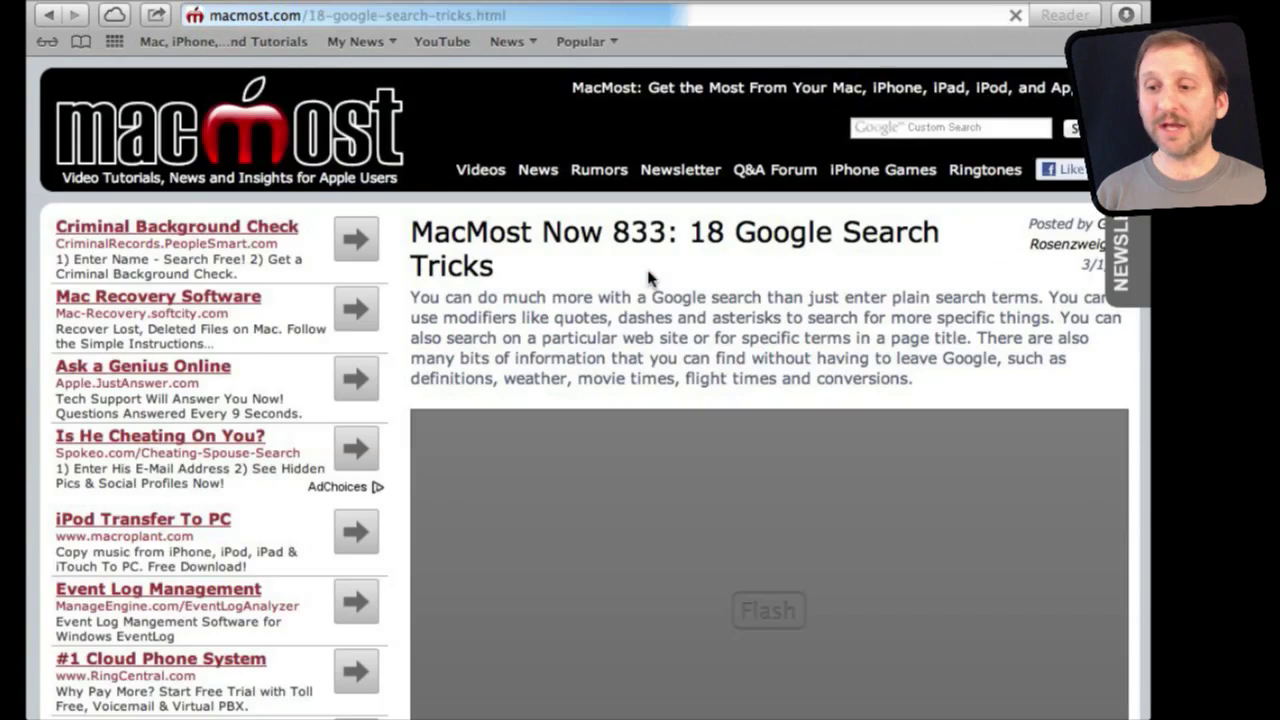
scroll(636, 371, down, 4)
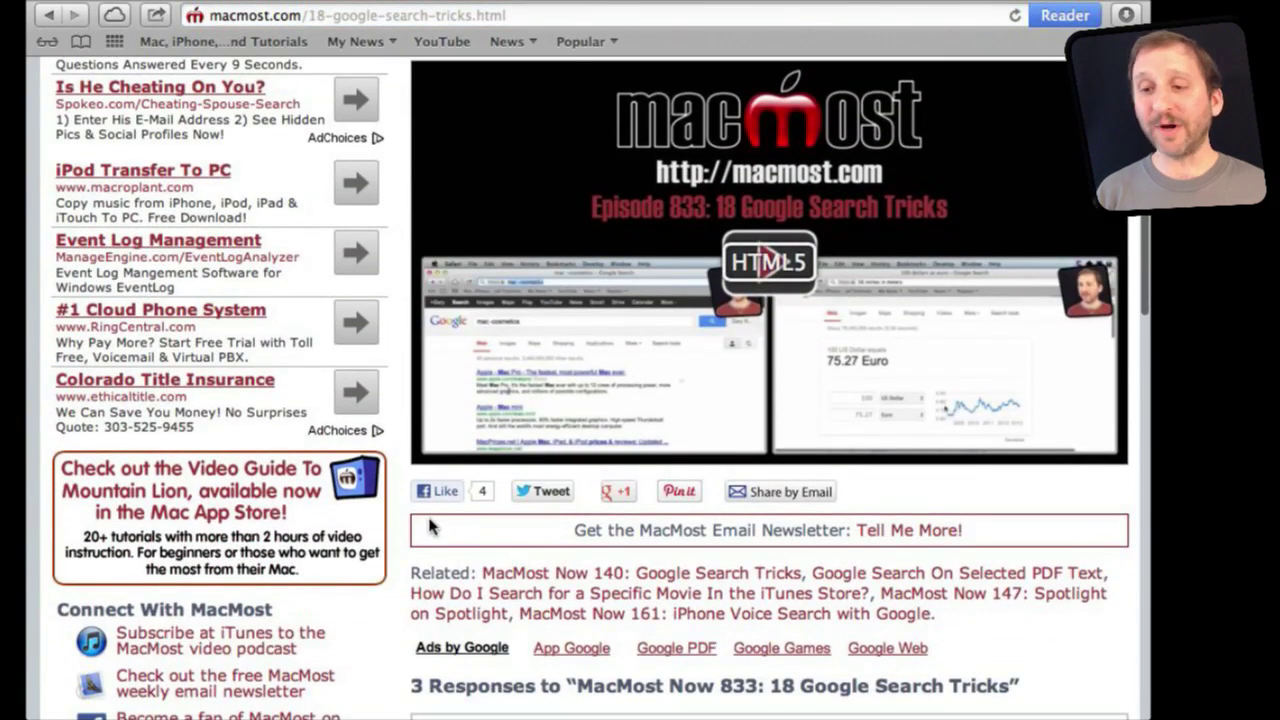